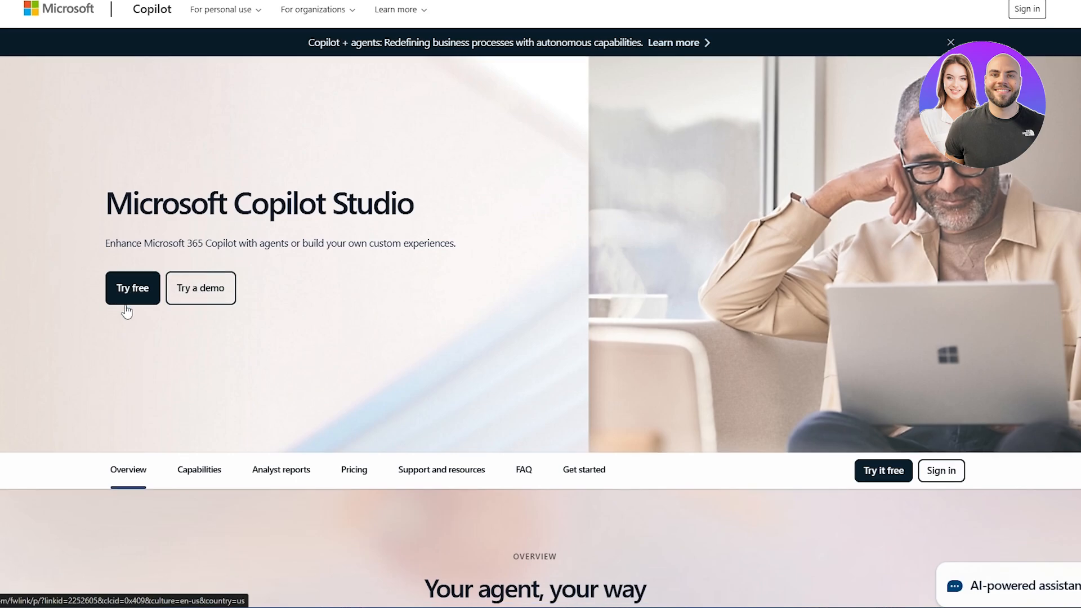
Look over the Copilot Studio landing page overview and the AI-powered assistant chat, closing the chat when done.
scroll(369, 277, down, 5)
scroll(5, 241, down, 3)
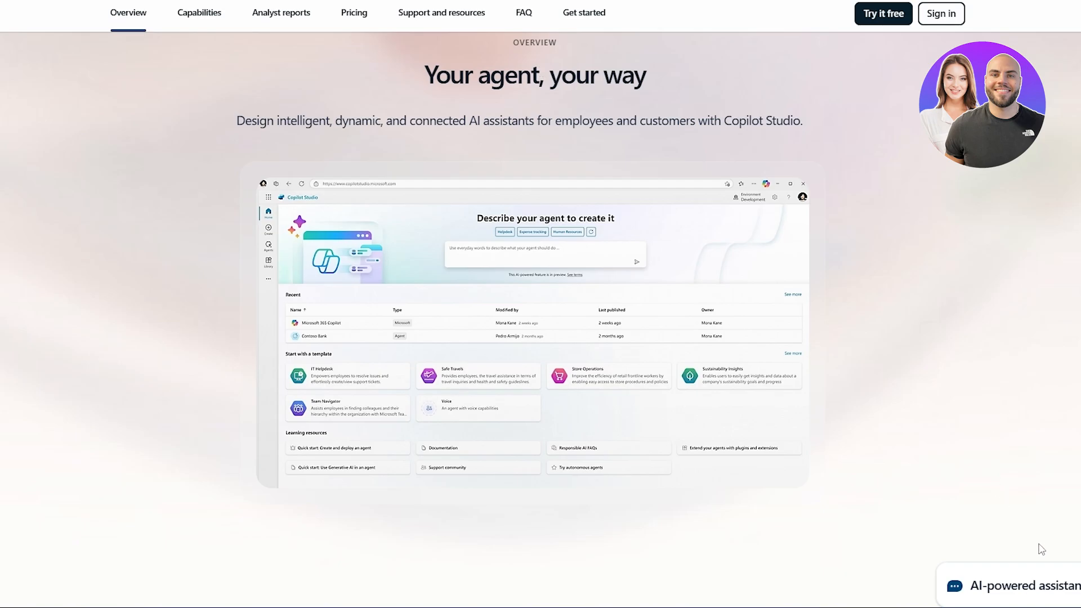
scroll(961, 569, down, 2)
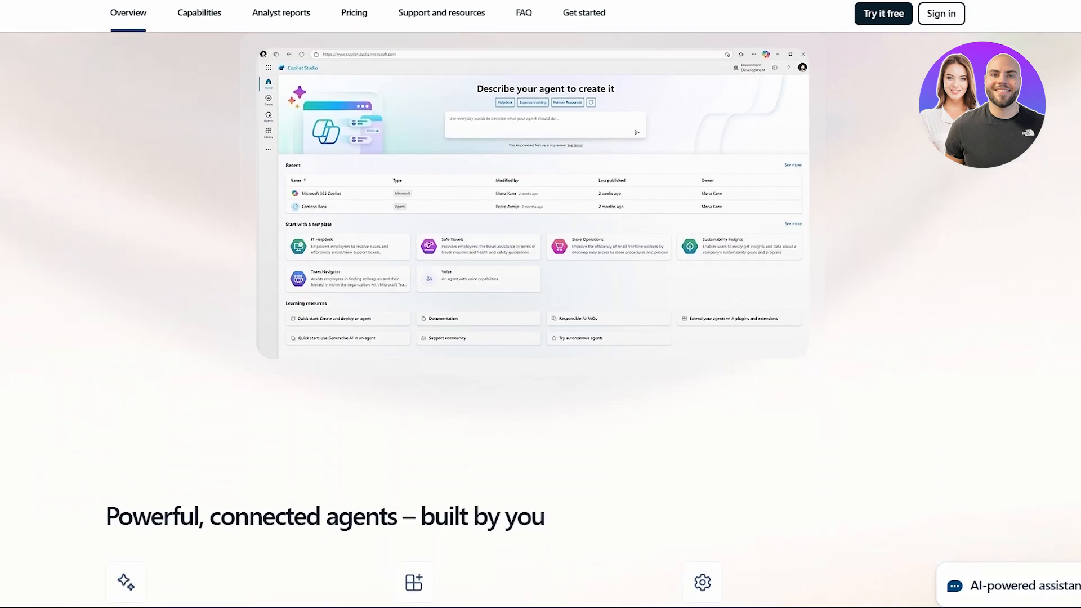
click(1002, 575)
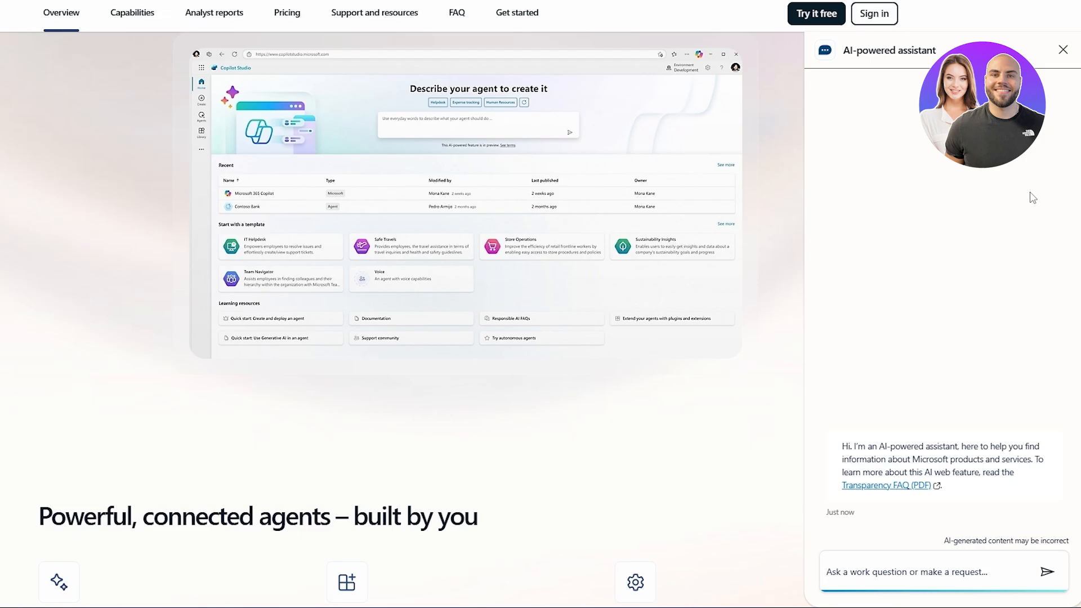
scroll(845, 210, up, 2)
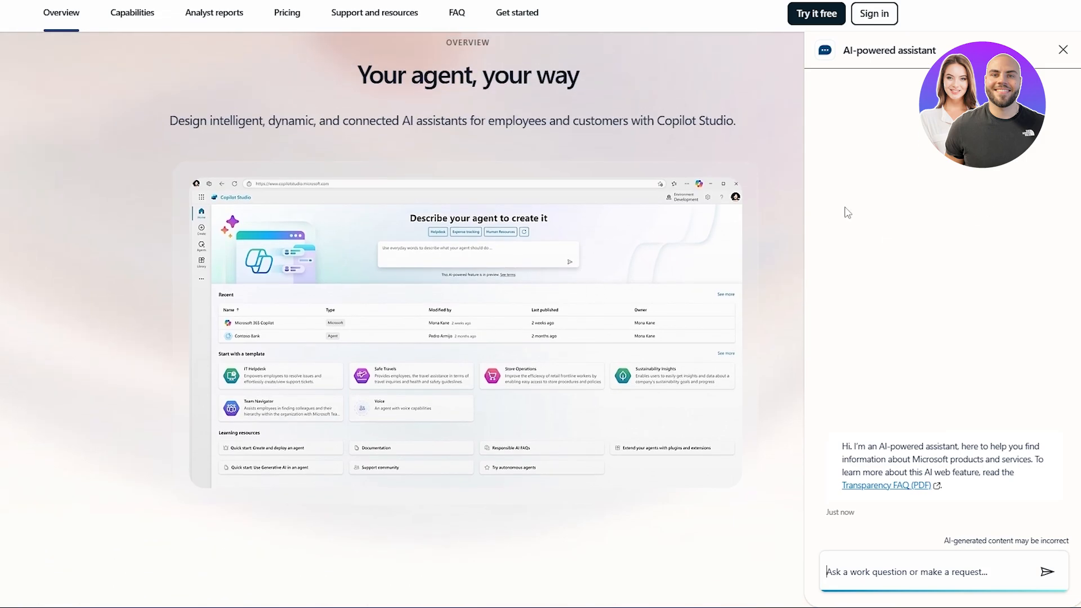
click(1064, 52)
scroll(415, 306, up, 6)
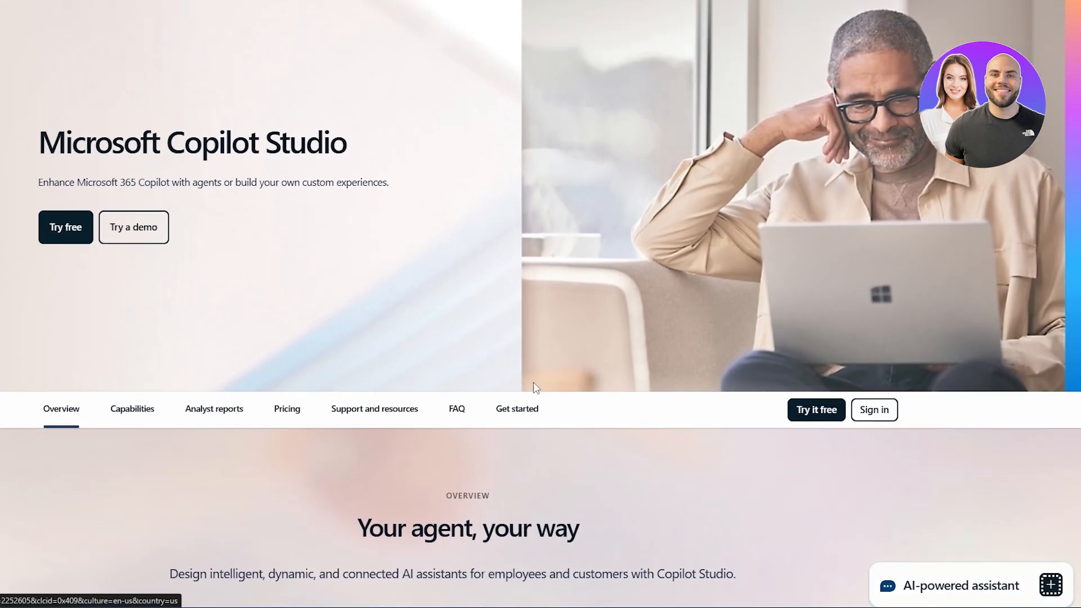
Start the free Copilot Studio trial by signing in with the existing work account, and skip the welcome tour.
click(61, 236)
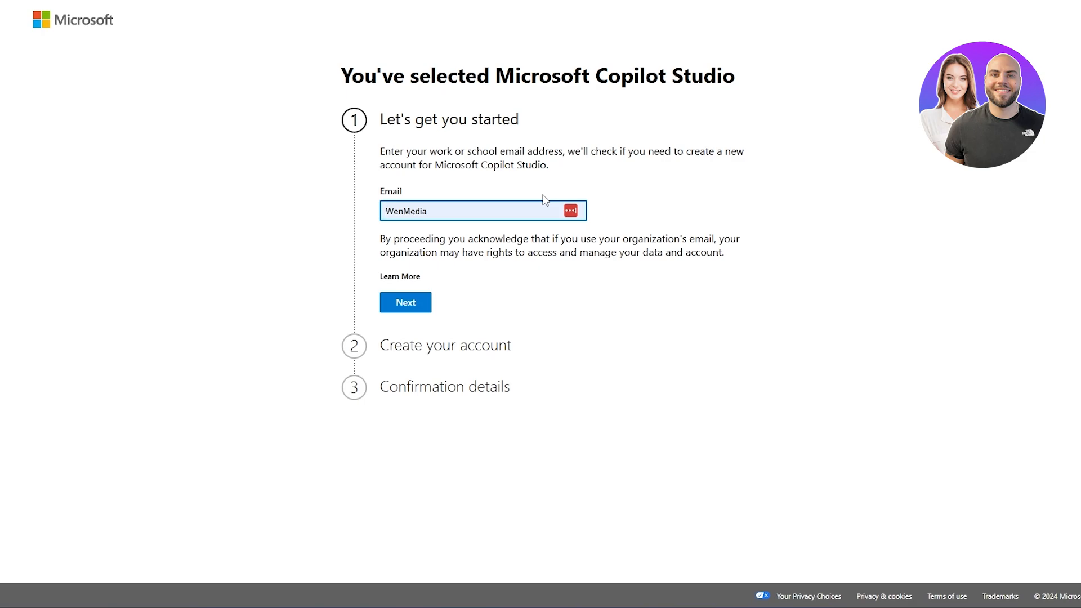
key(Return)
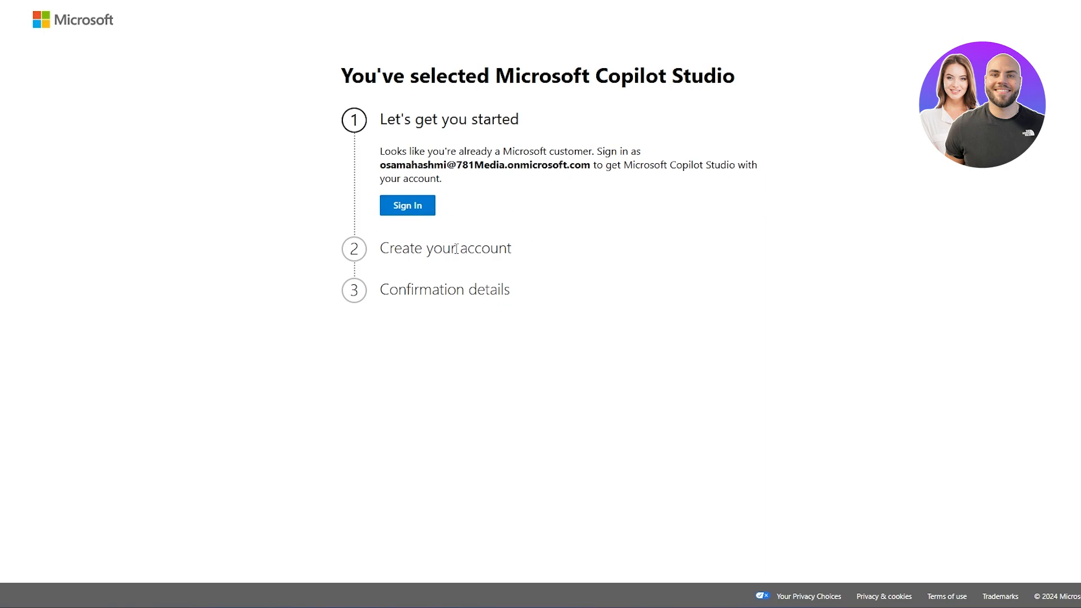
click(406, 214)
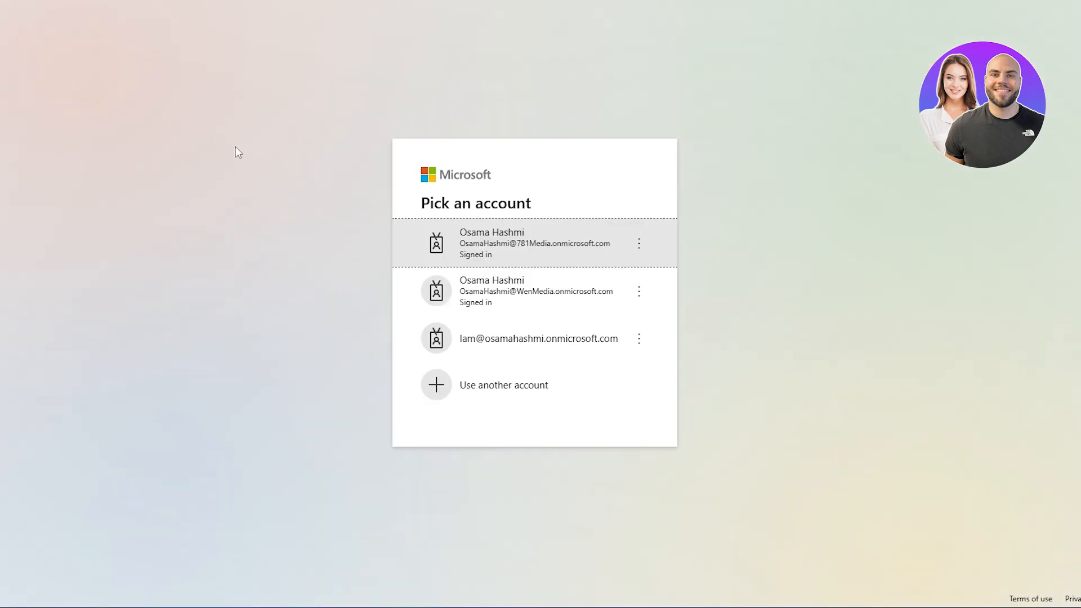
click(578, 256)
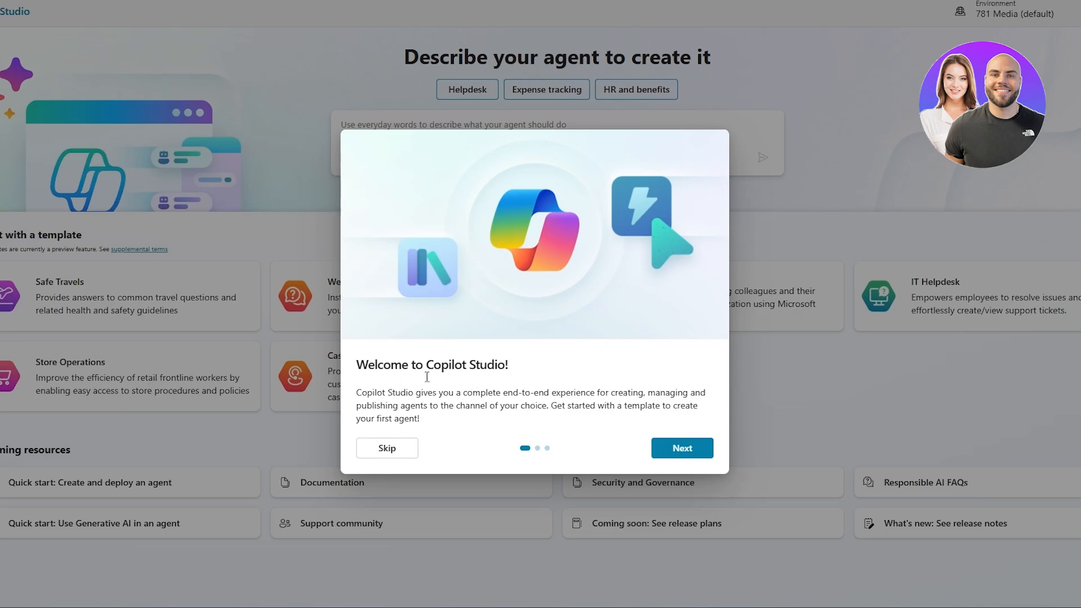
click(381, 451)
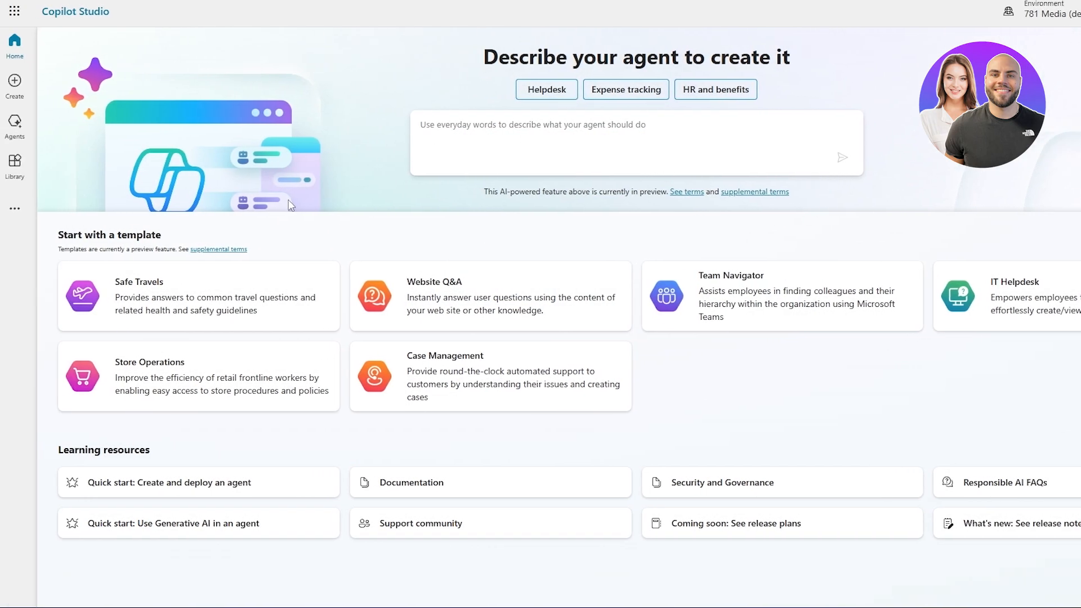
Review the agent description area, the list of existing agents and the library of connectors.
drag(487, 57, 794, 56)
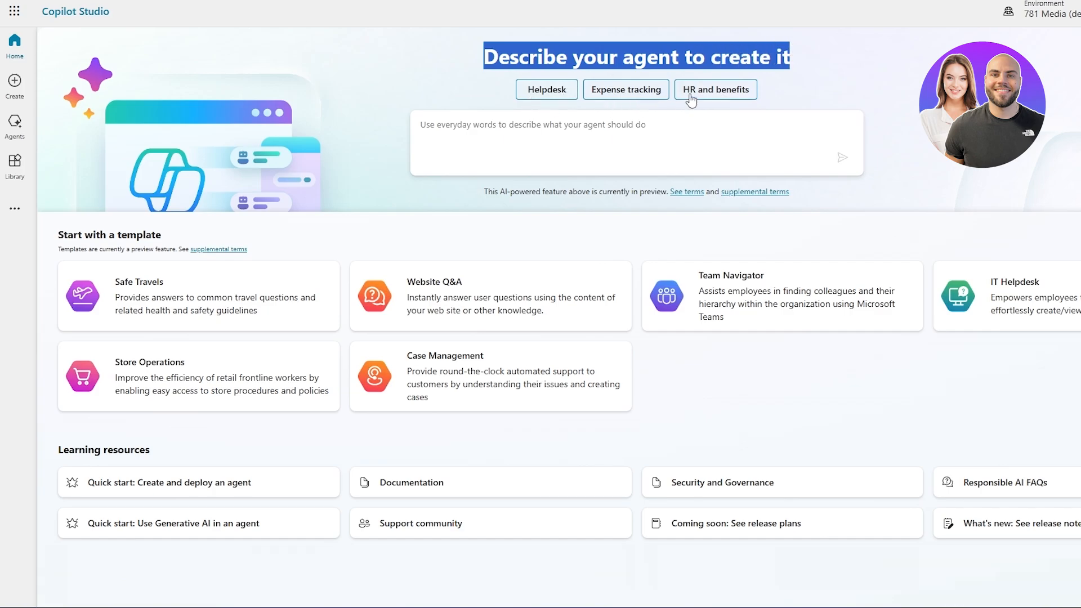
click(590, 136)
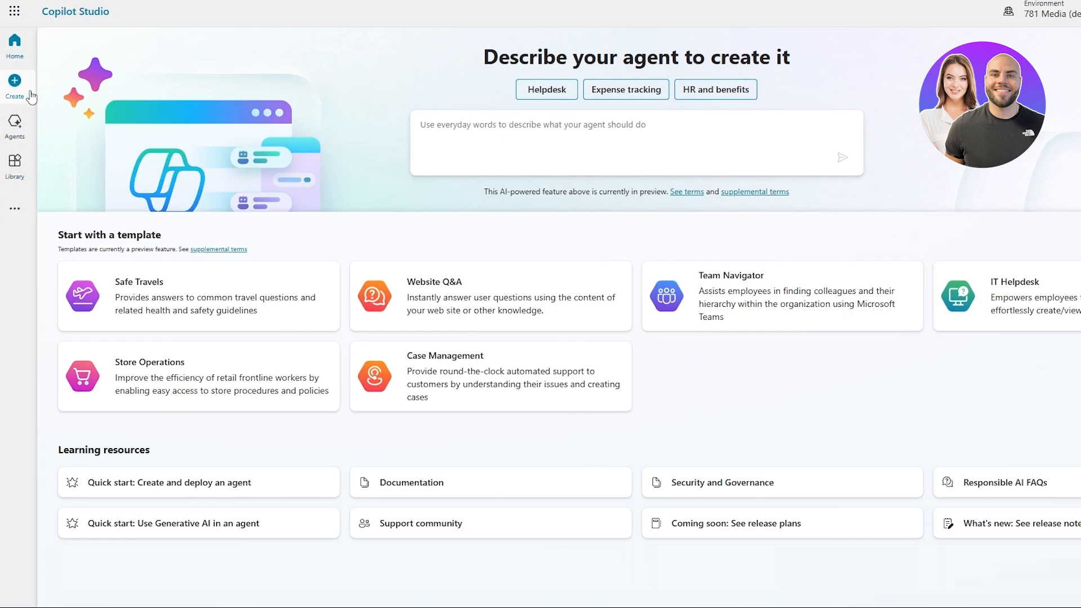
click(23, 126)
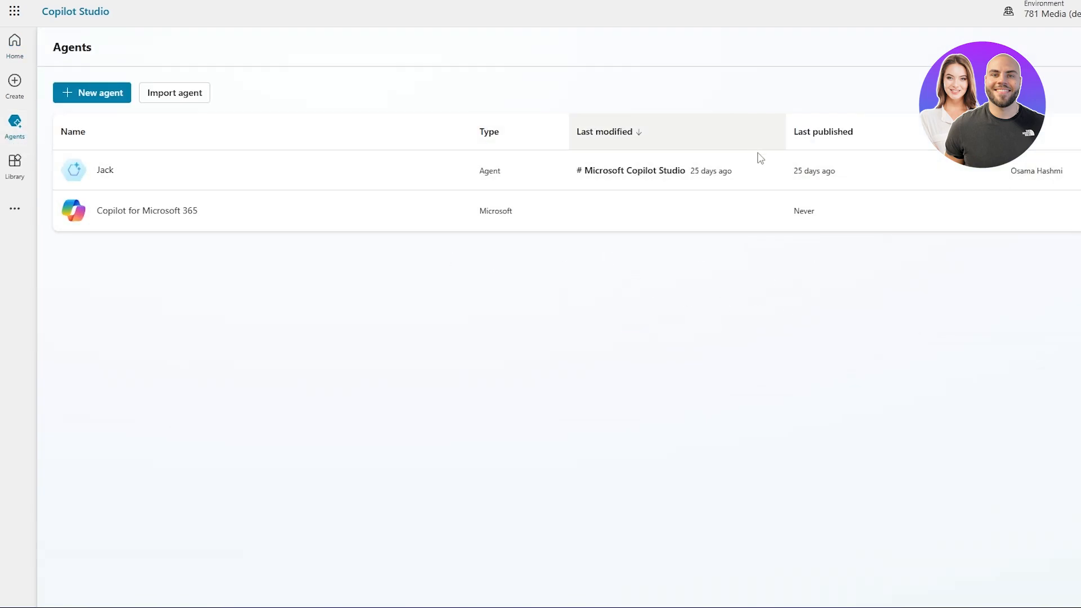
click(15, 165)
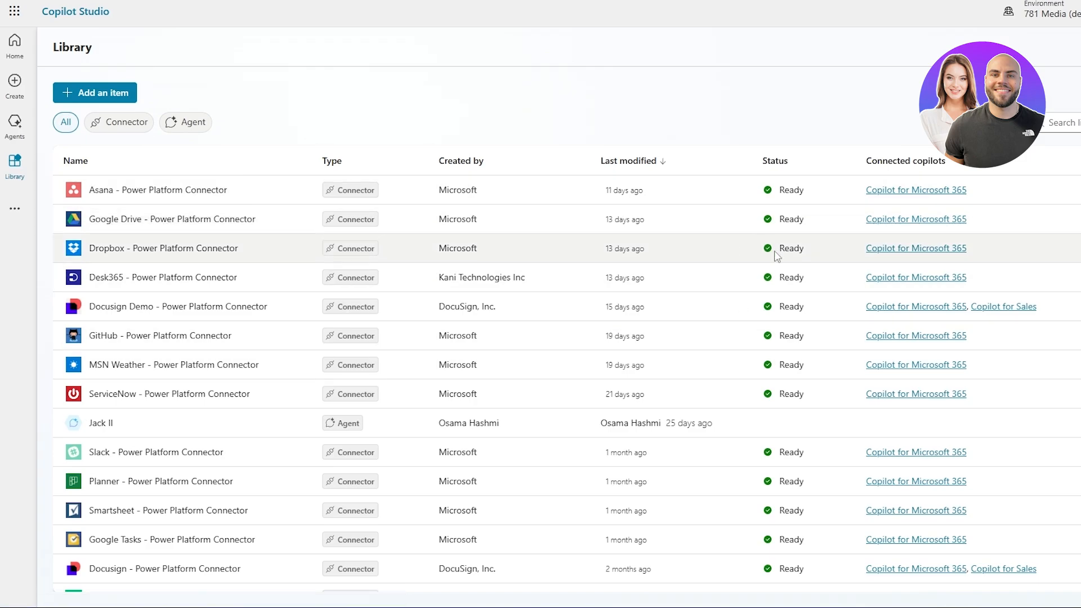
scroll(790, 236, down, 5)
scroll(799, 389, up, 5)
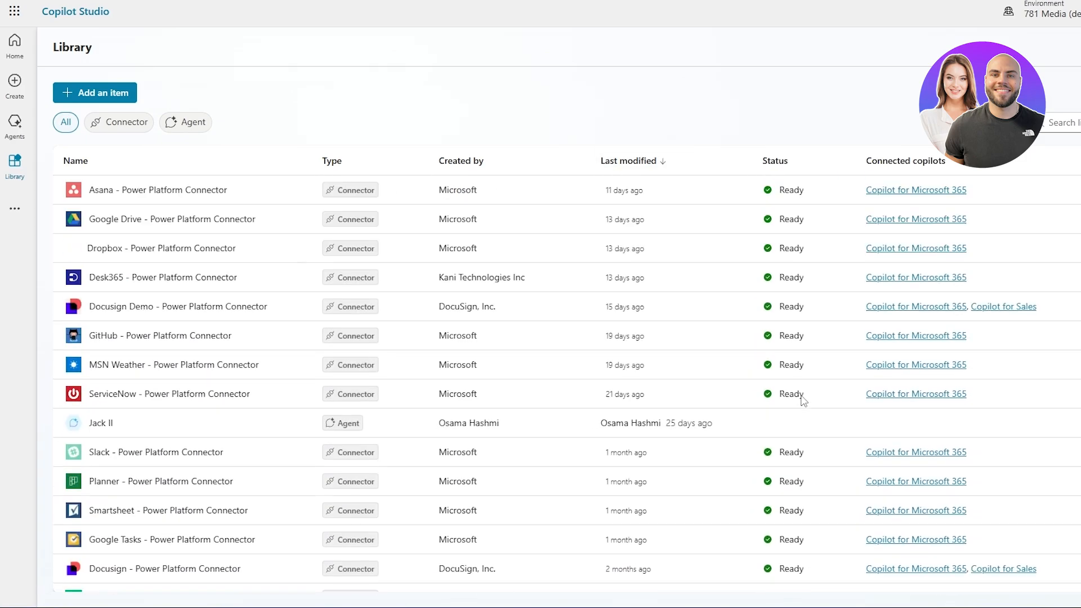
View the options for extending Copilot for Microsoft 365 and the additional Power Platform resources, ending on the home page.
click(116, 92)
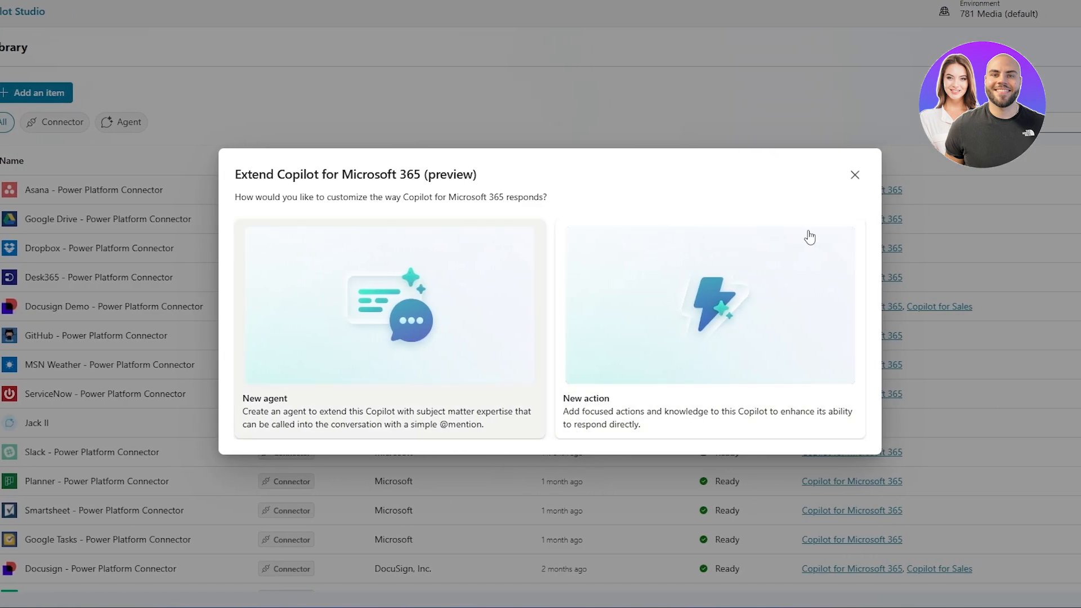
click(853, 175)
click(17, 213)
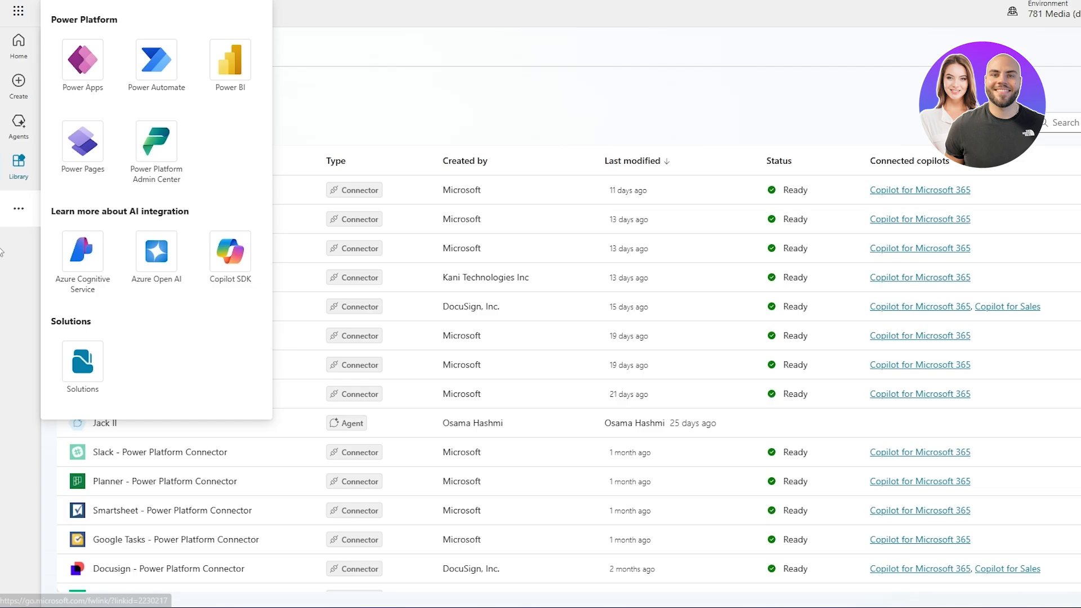
click(17, 57)
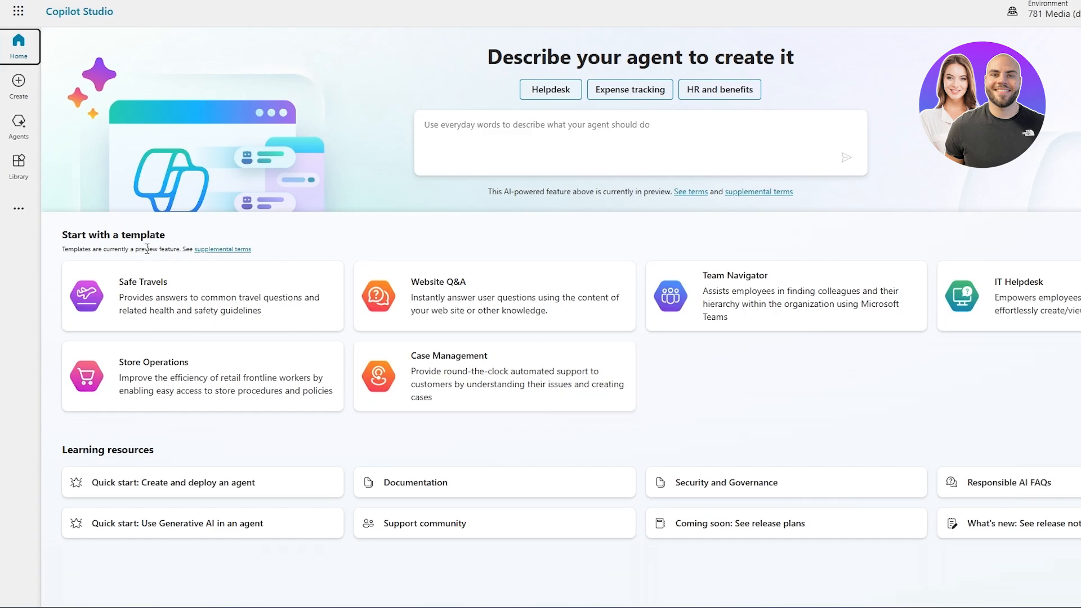
Start a new agent from the Website Q&A template.
drag(67, 234, 155, 229)
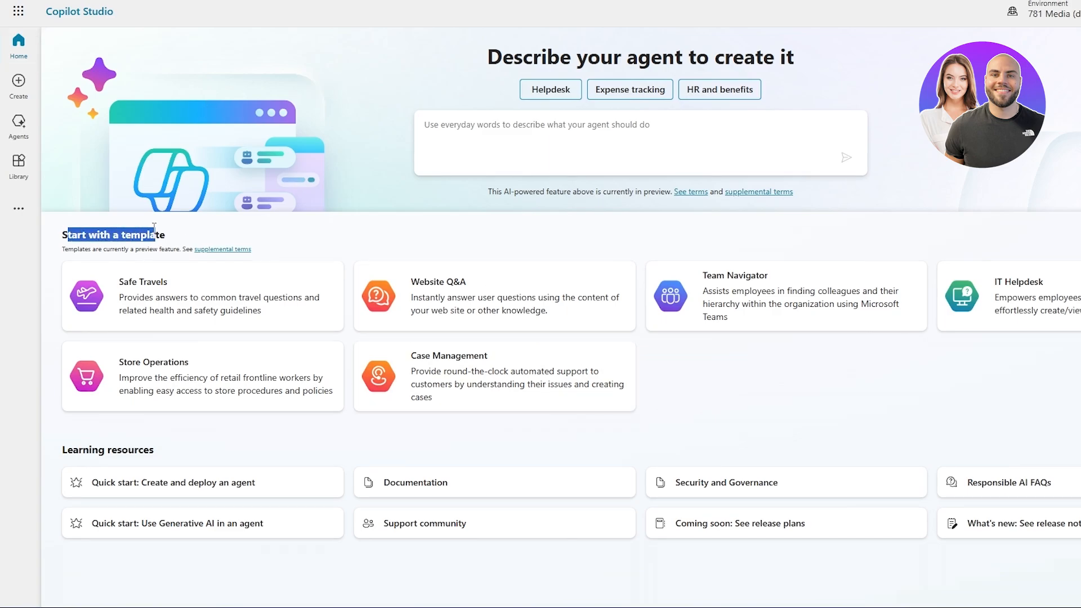
click(177, 233)
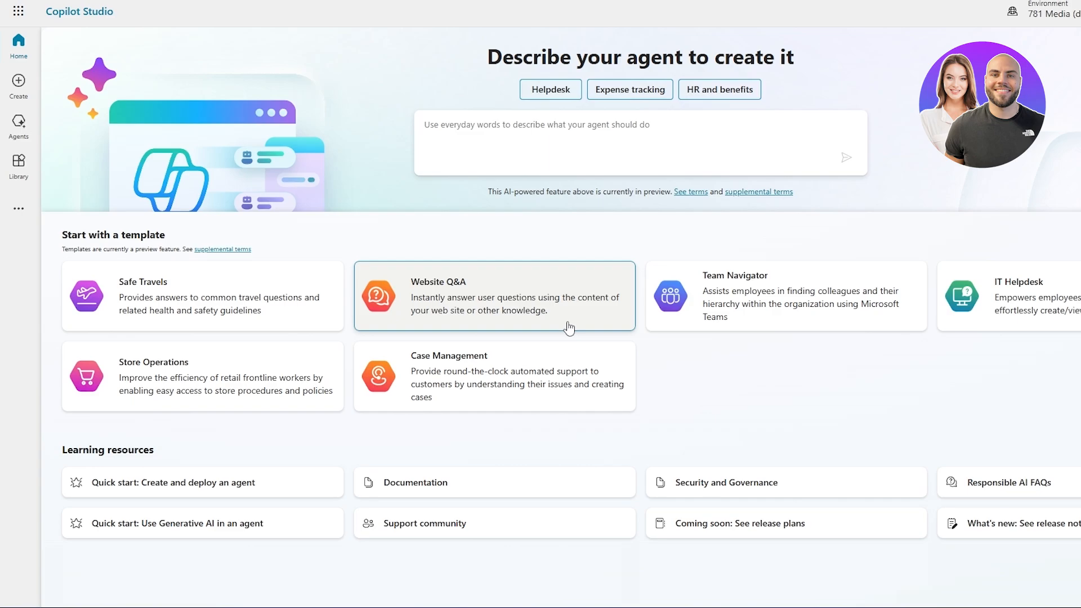
click(398, 322)
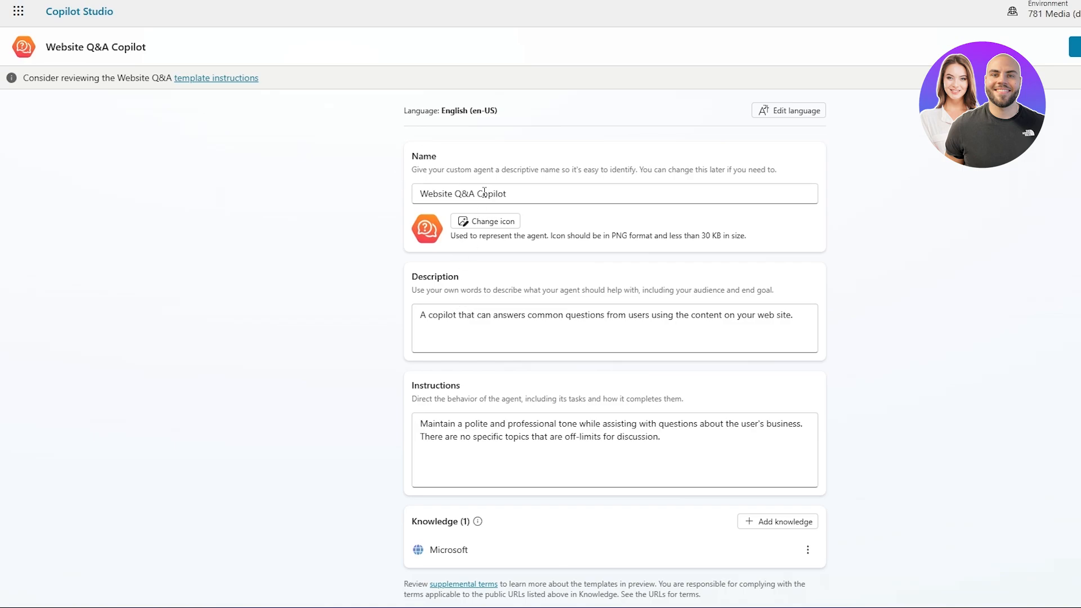
Review the template's prefilled description and instructions for the Website Q&A agent without editing them.
scroll(468, 217, down, 1)
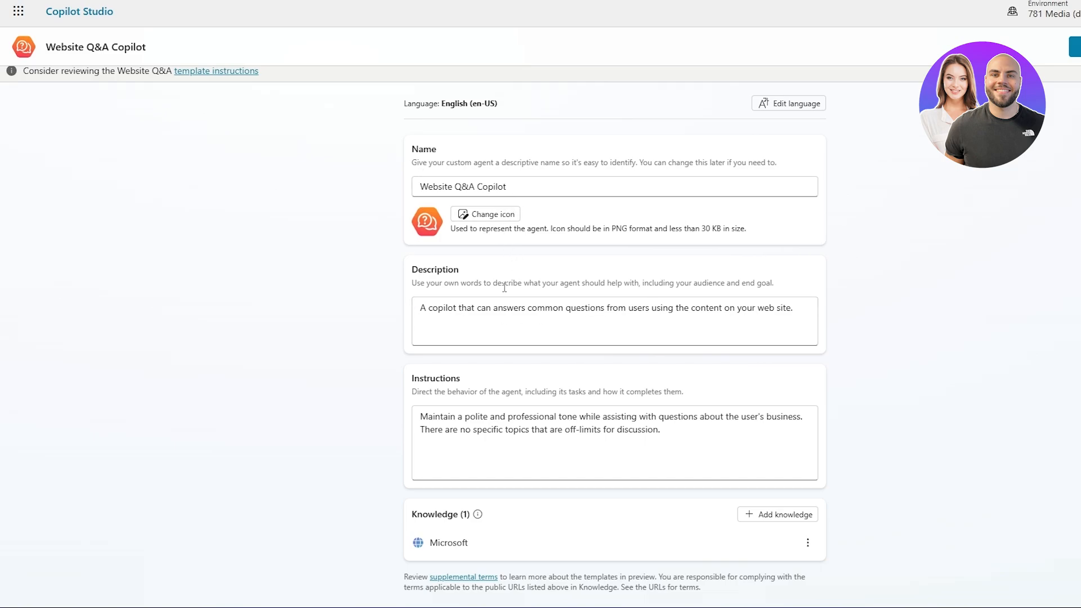
drag(448, 283, 794, 285)
click(798, 286)
drag(428, 308, 794, 311)
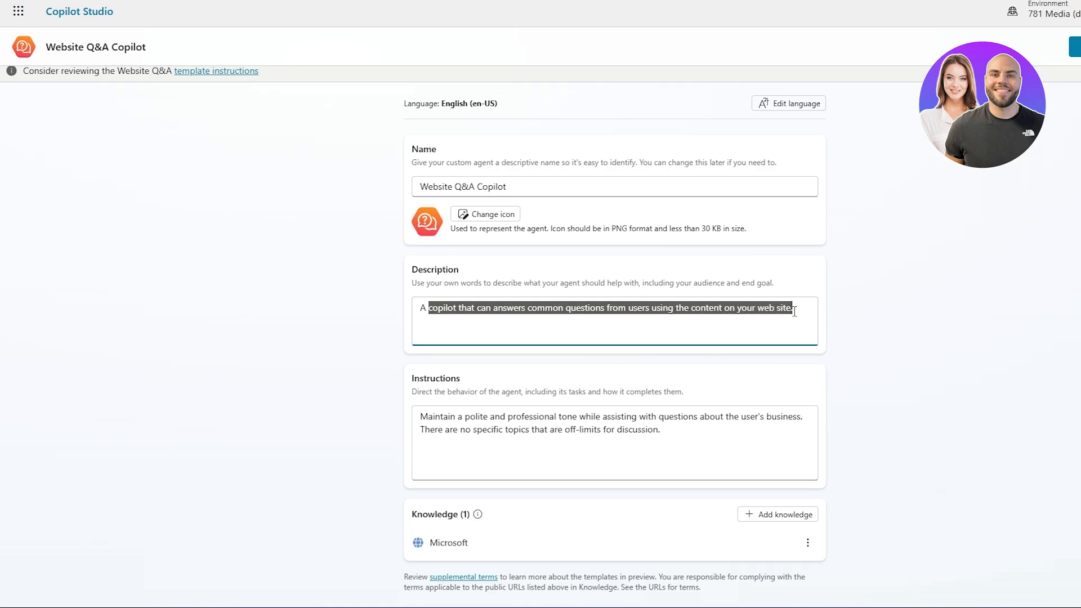
click(804, 312)
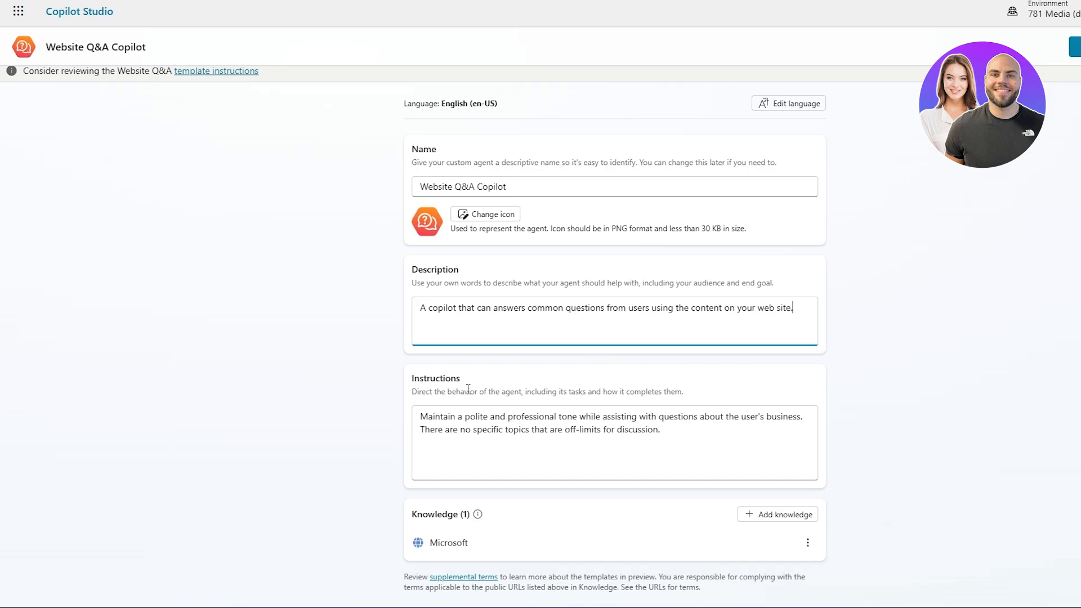
drag(414, 378, 469, 387)
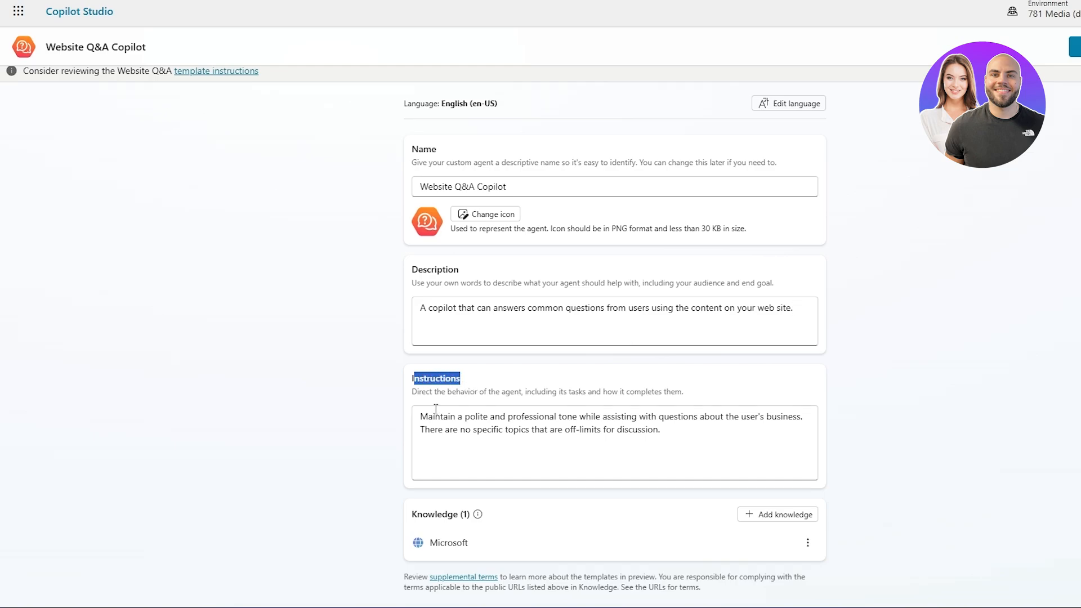
drag(421, 426, 444, 421)
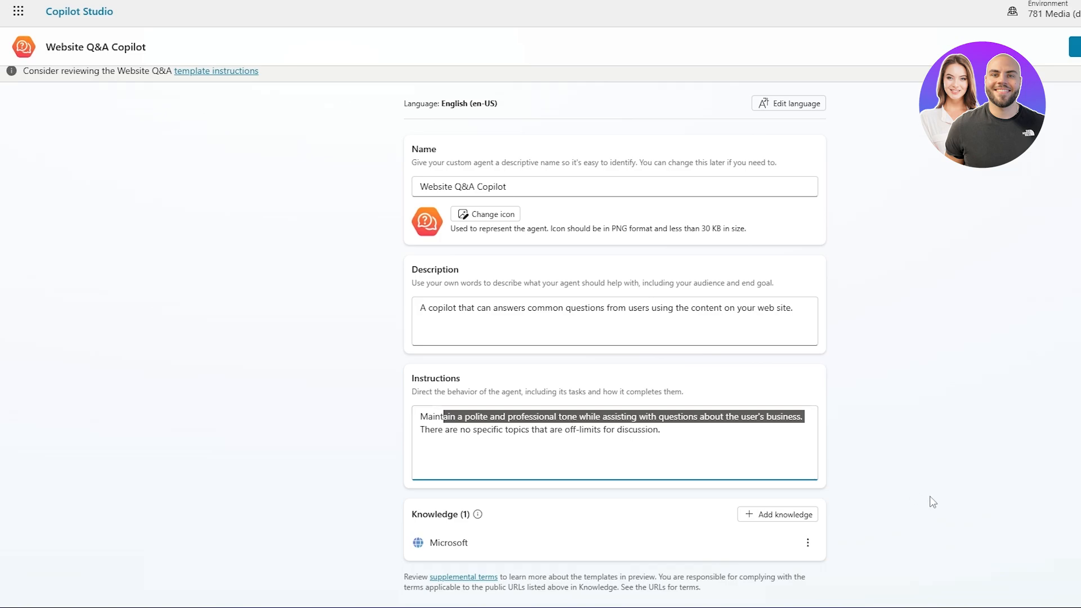
click(900, 506)
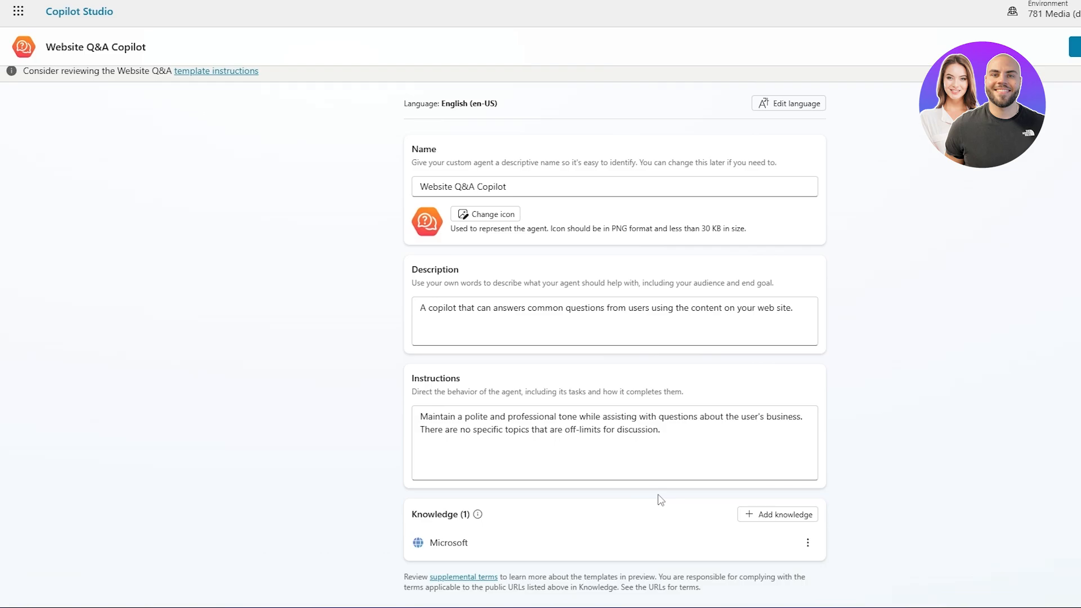
Examine the advanced enterprise data connections offered as knowledge for the agent, and return to the featured sources.
click(752, 513)
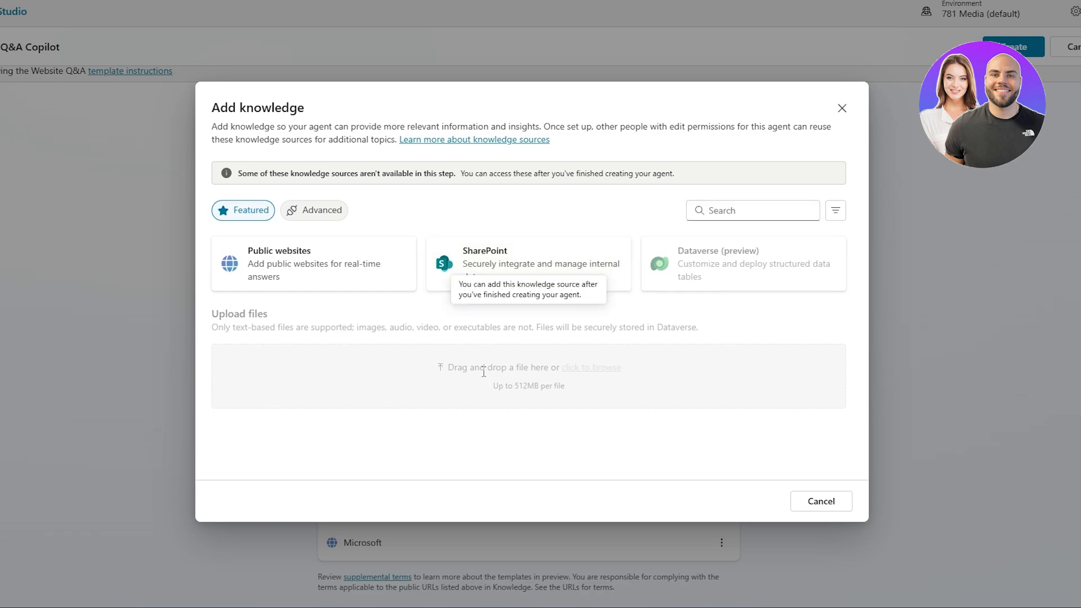
click(302, 223)
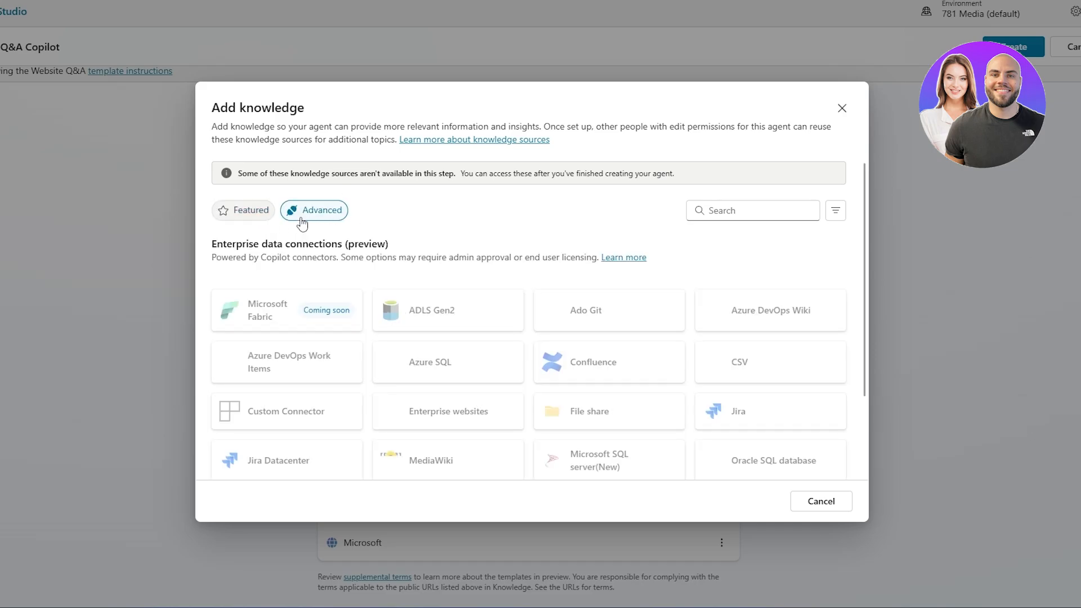
scroll(726, 383, down, 2)
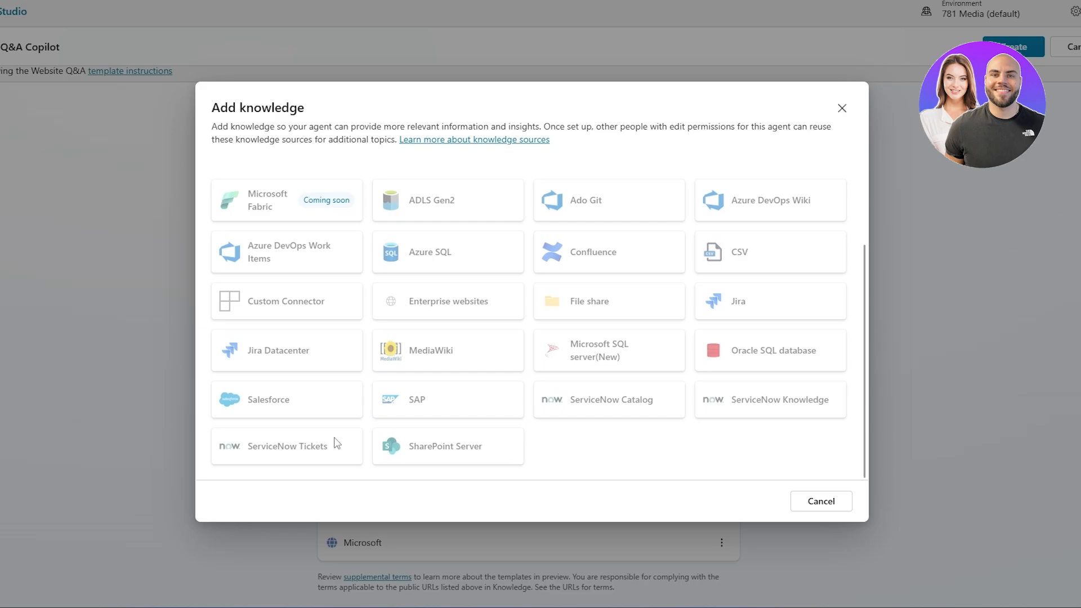
scroll(280, 389, up, 2)
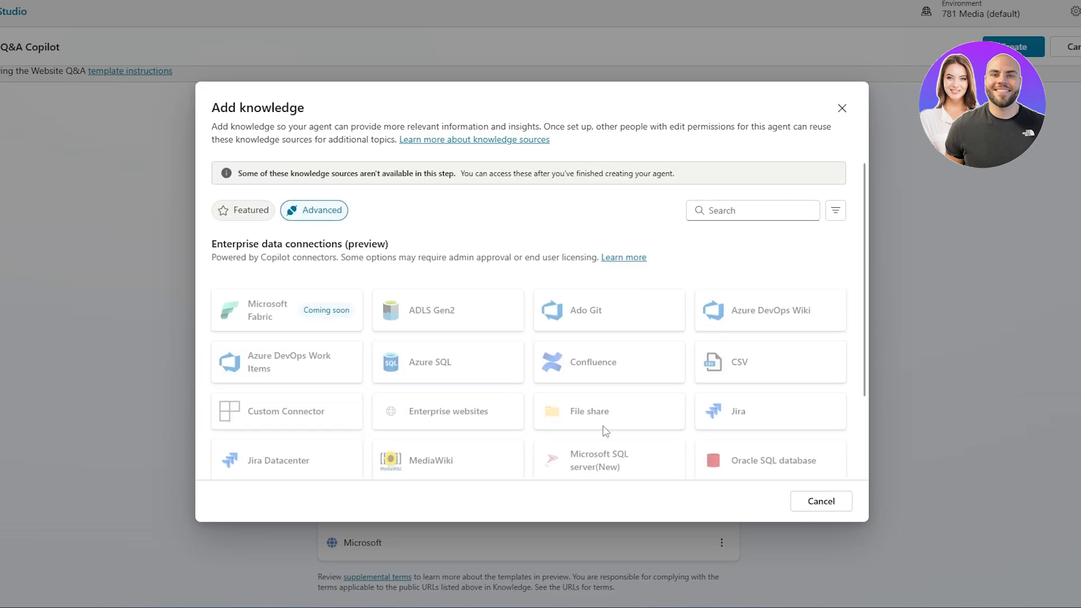
click(246, 212)
View the form for adding a public website as a knowledge source and close it without entering a link.
click(291, 263)
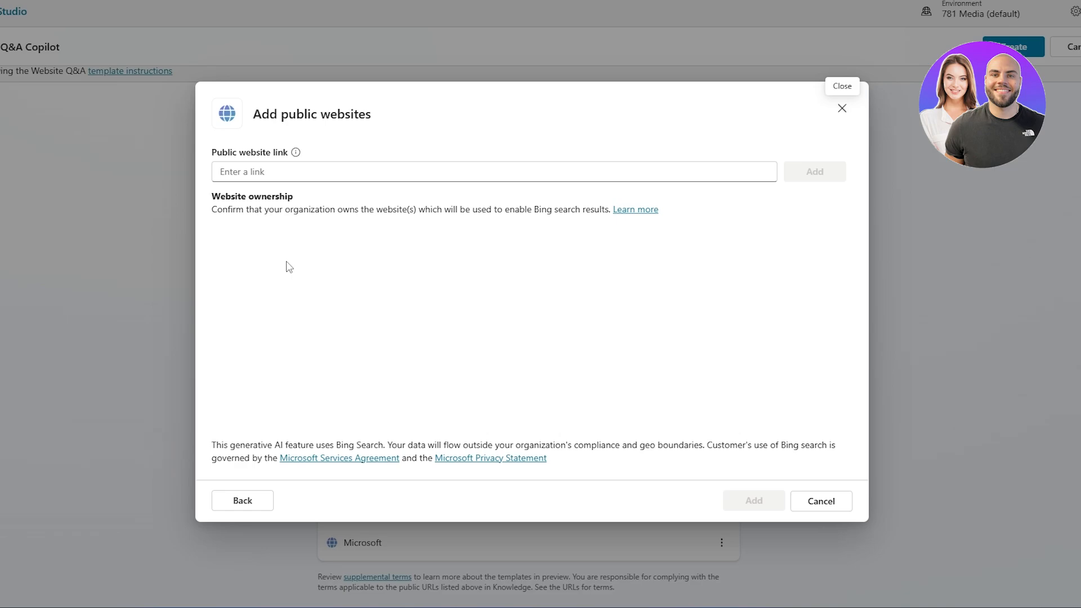
click(235, 172)
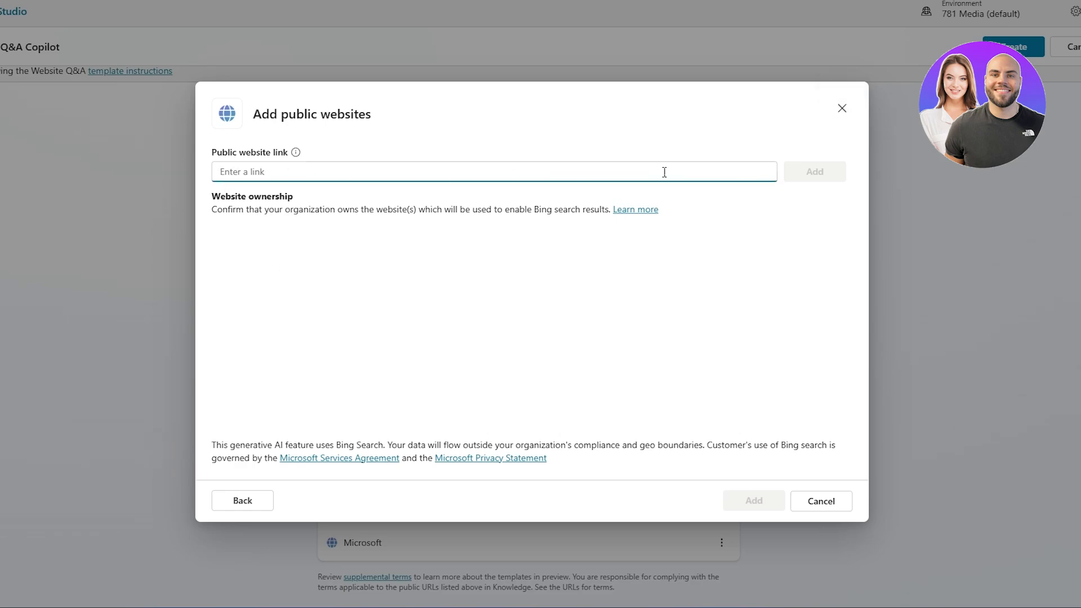
click(808, 171)
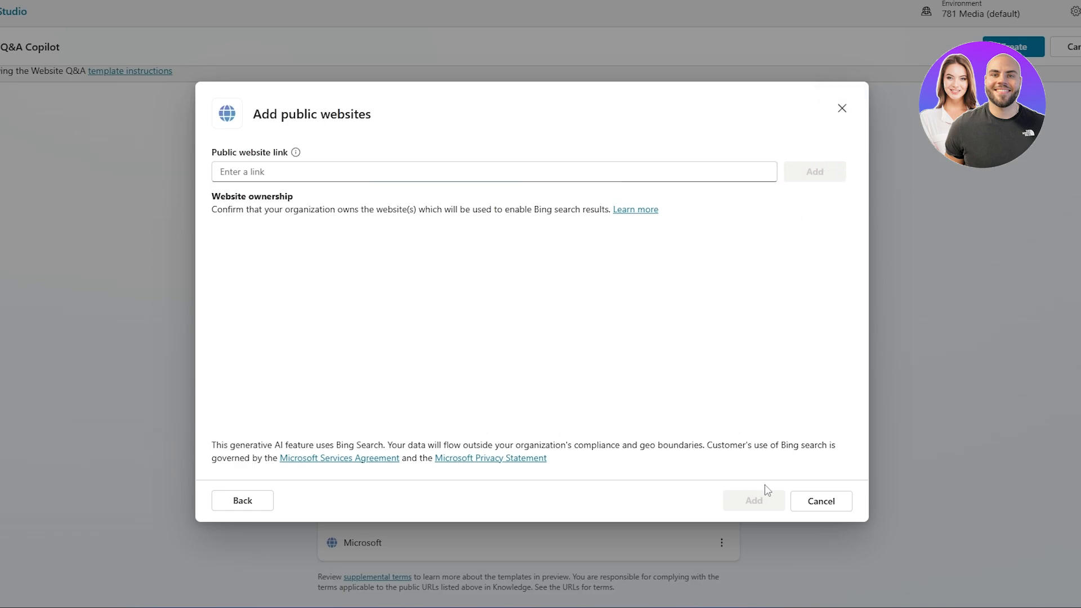
click(791, 500)
click(617, 334)
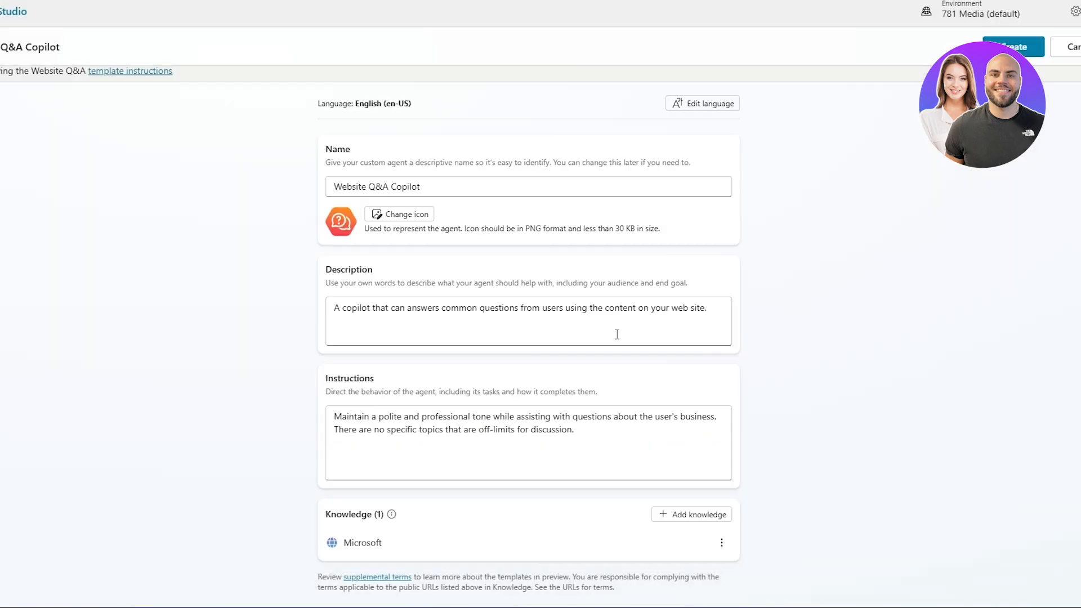
Discard the unsaved Website Q&A agent and start a new agent from the Safe Travels template.
click(1076, 47)
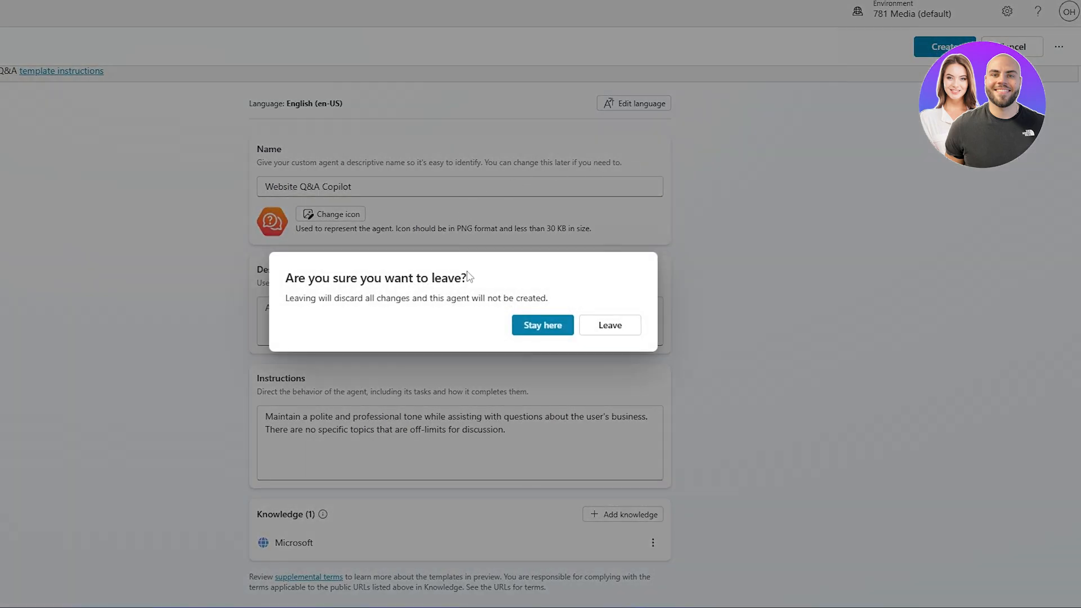
click(611, 333)
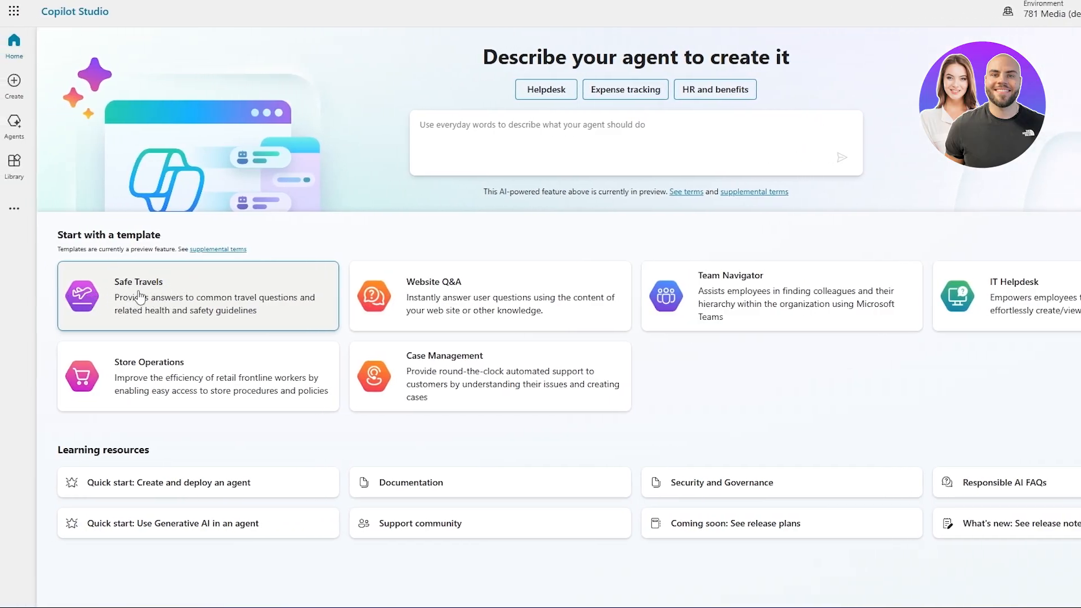
click(141, 297)
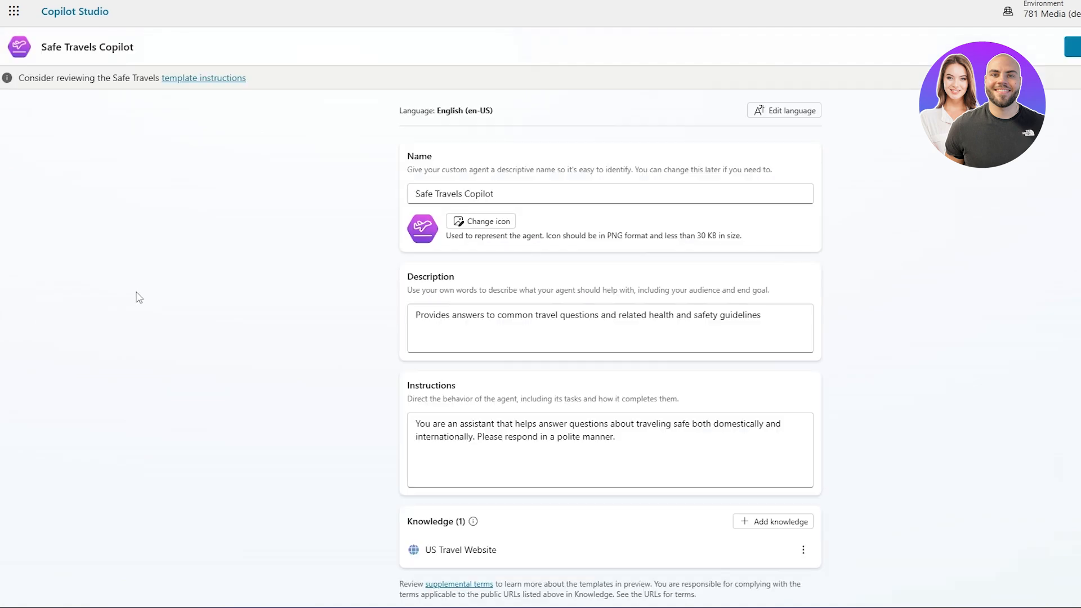
View the public website form among the Safe Travels agent's knowledge sources and cancel it without adding a link.
drag(407, 514, 442, 519)
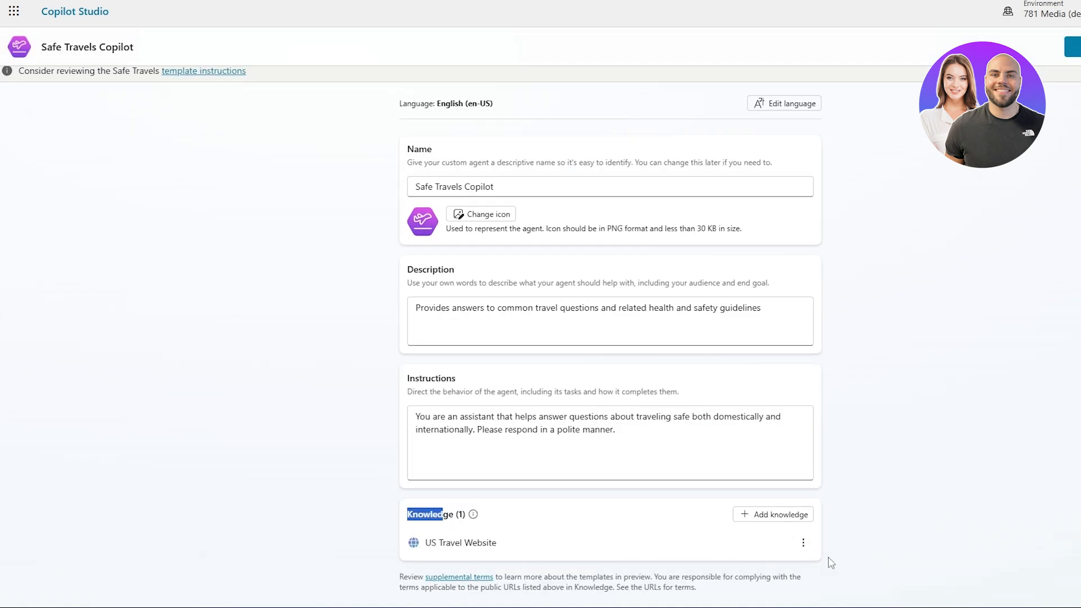
click(756, 517)
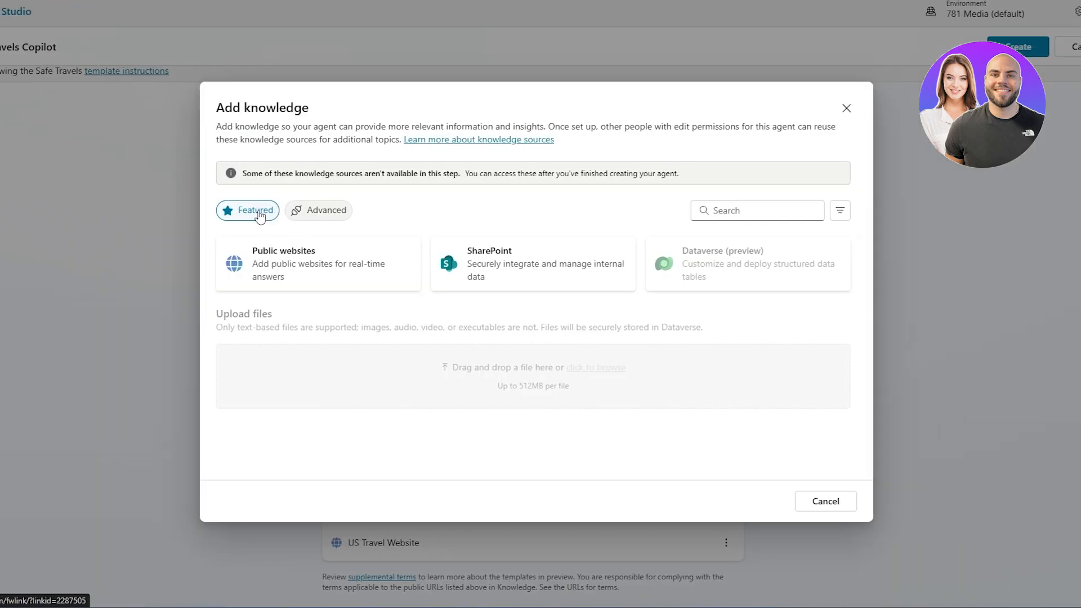
click(278, 276)
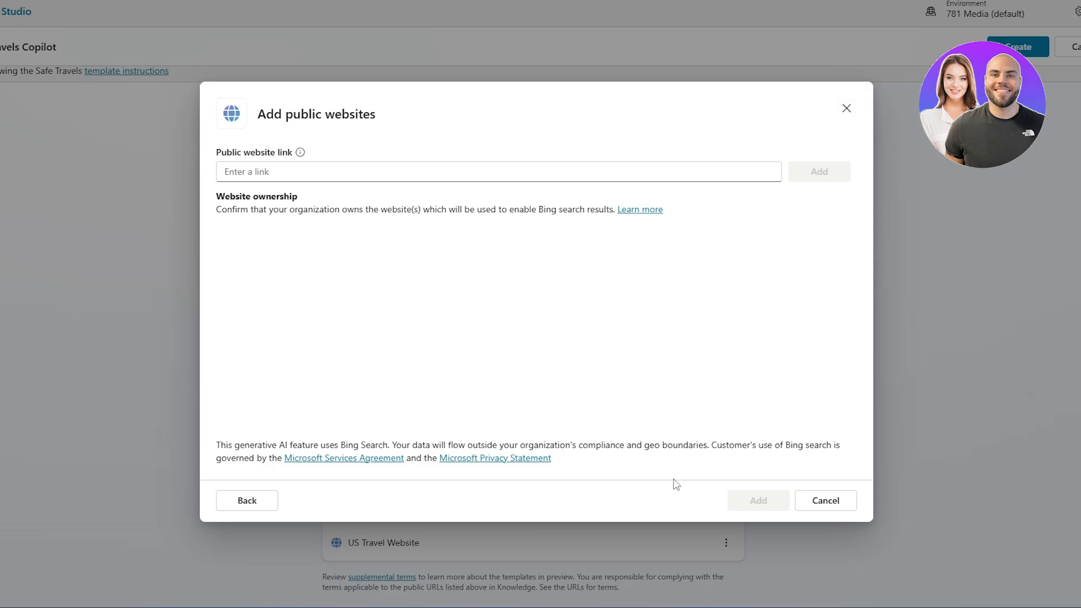
click(836, 505)
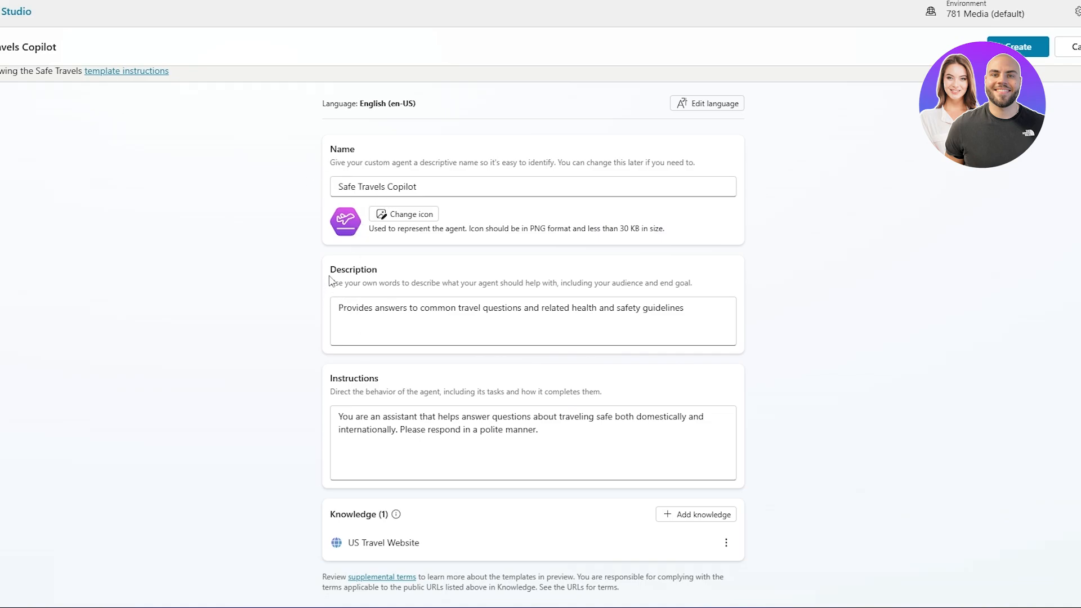
Review the prefilled description and instructions, and create the Safe Travels Copilot agent with the template's settings.
drag(329, 270, 377, 270)
drag(345, 381, 379, 382)
scroll(809, 376, up, 1)
click(809, 376)
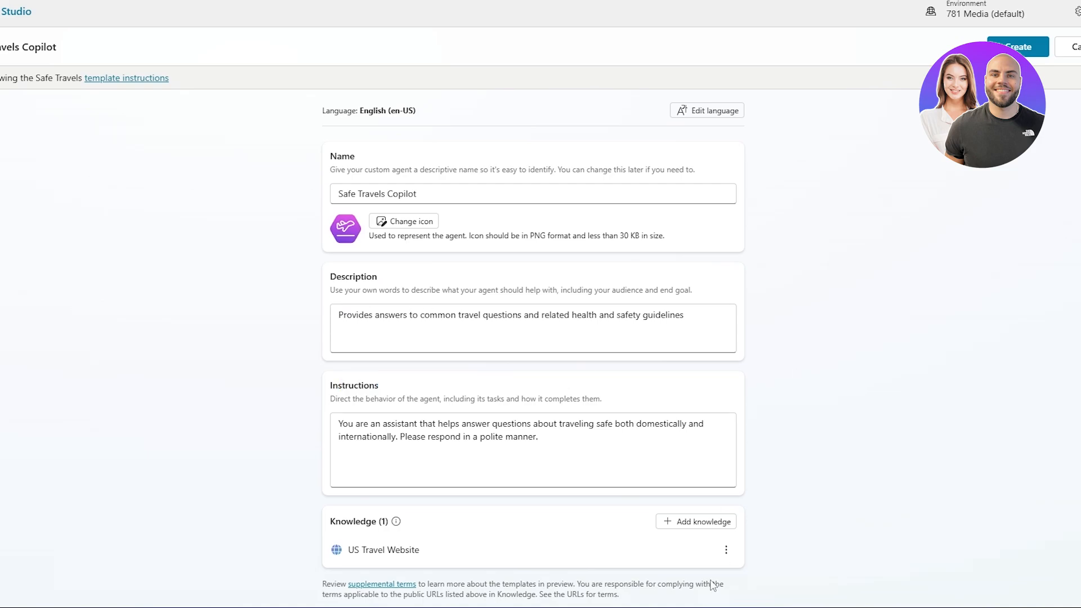
click(1034, 49)
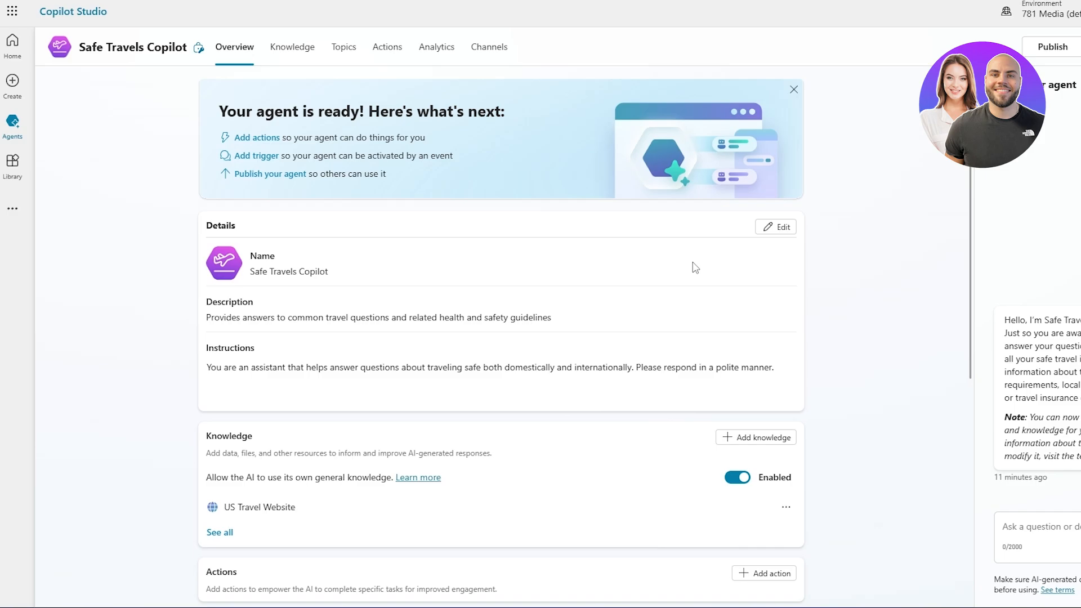
Review the new agent's knowledge, actions, triggers, topics and published status on its overview.
scroll(281, 299, down, 2)
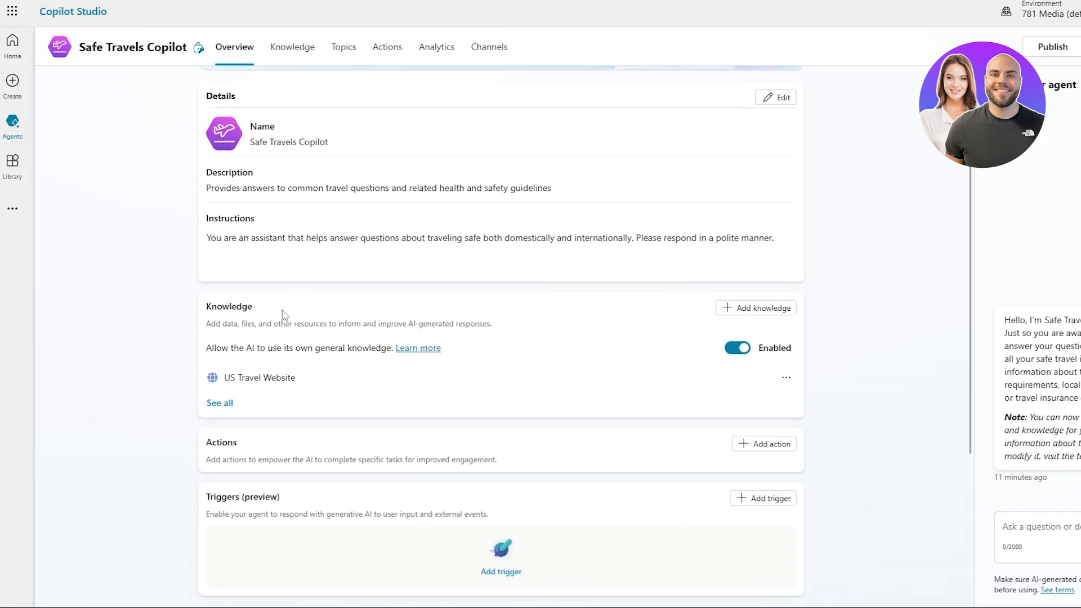
scroll(698, 387, down, 2)
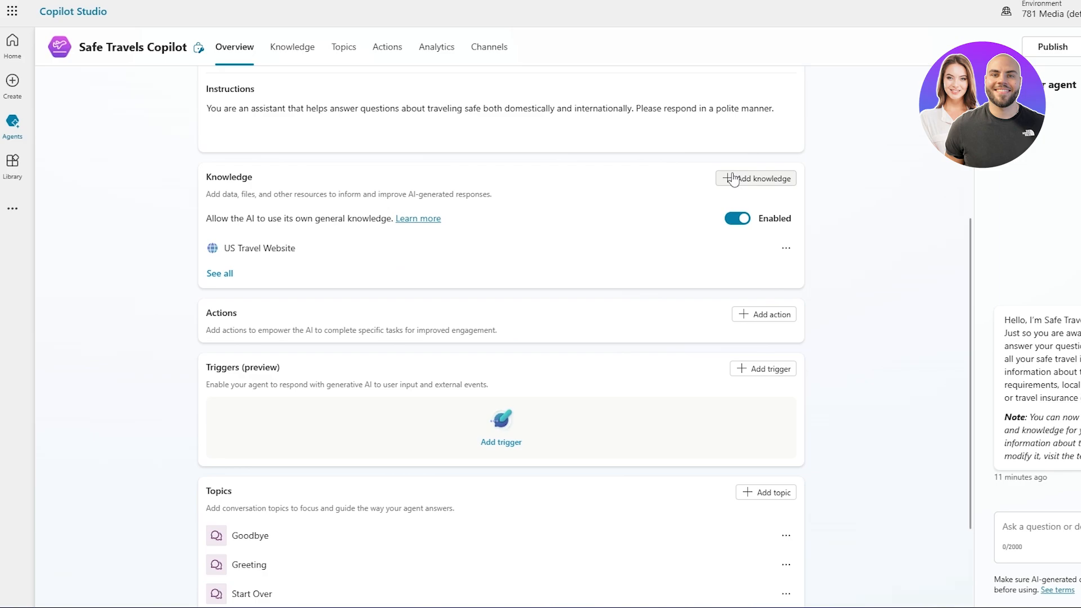
drag(213, 313, 497, 345)
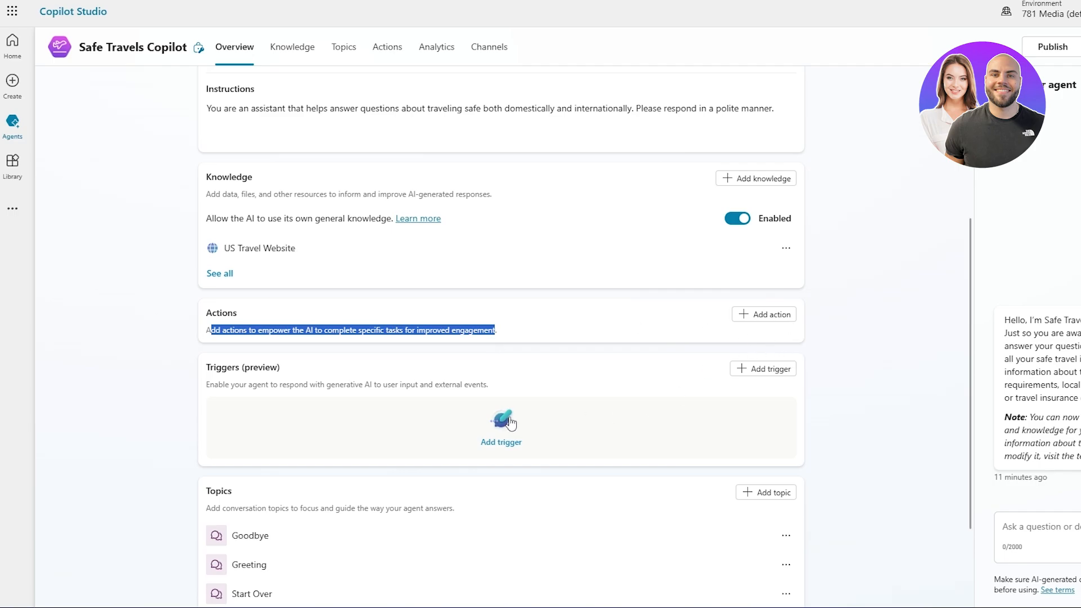
scroll(511, 422, down, 2)
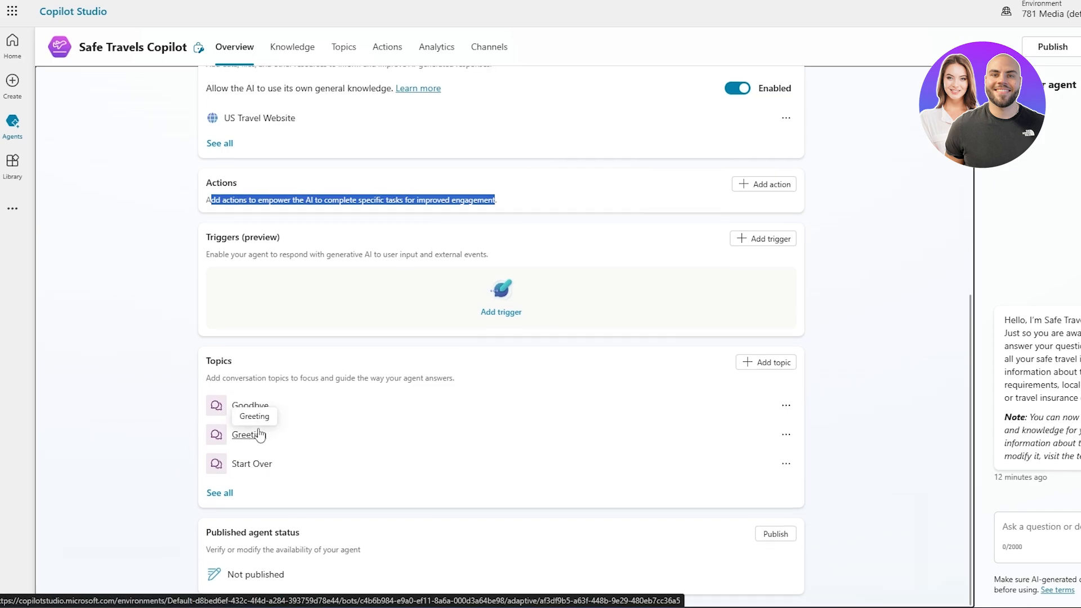
click(274, 531)
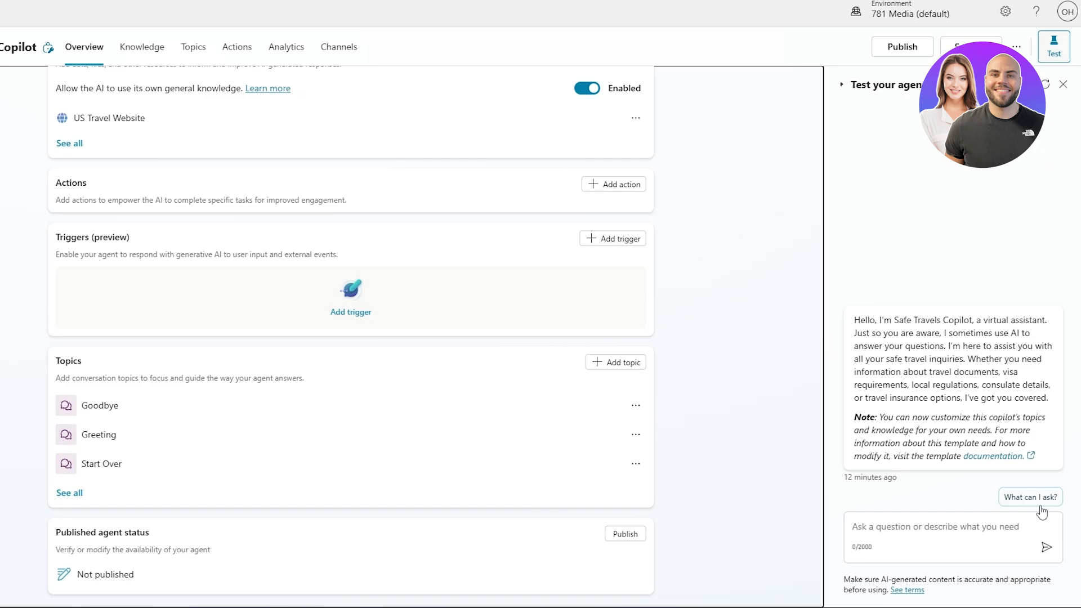
Ask the agent the suggested question "What can I ask?" in the test chat and read its reply.
click(1041, 500)
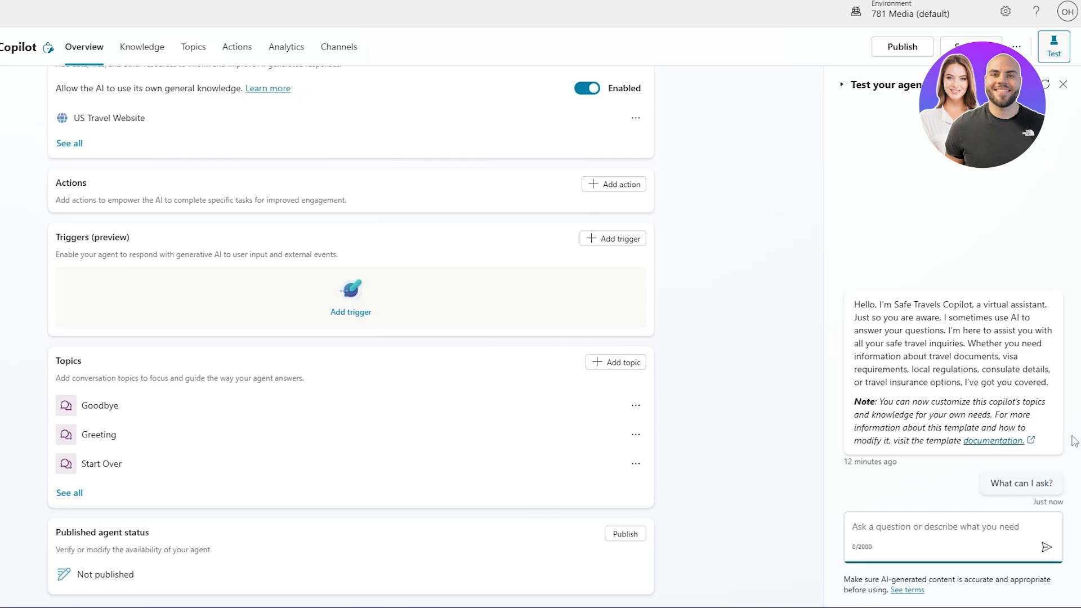
click(1000, 491)
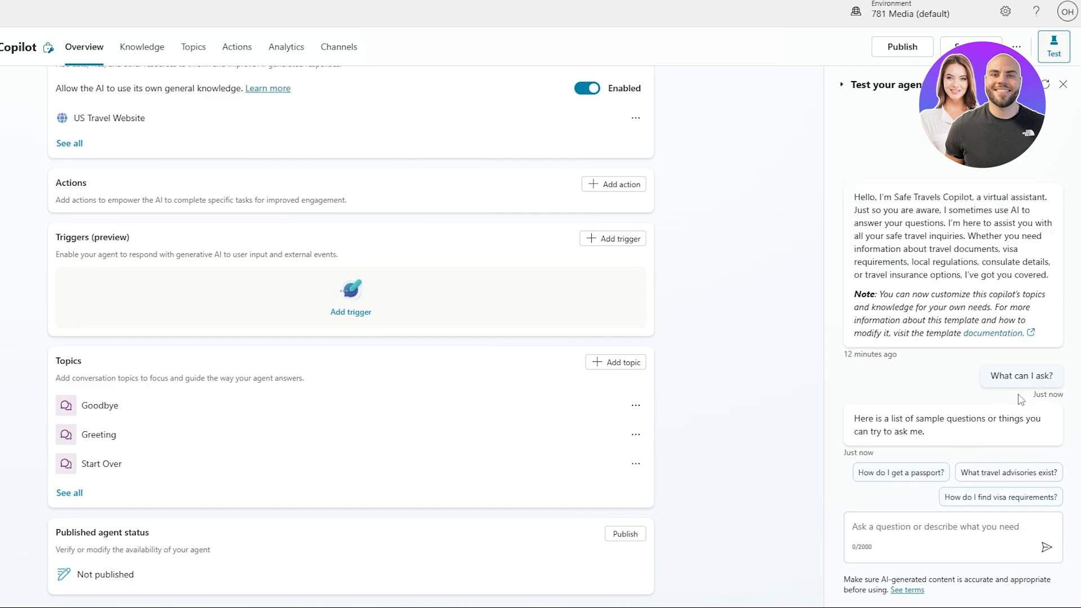
scroll(1016, 311, up, 2)
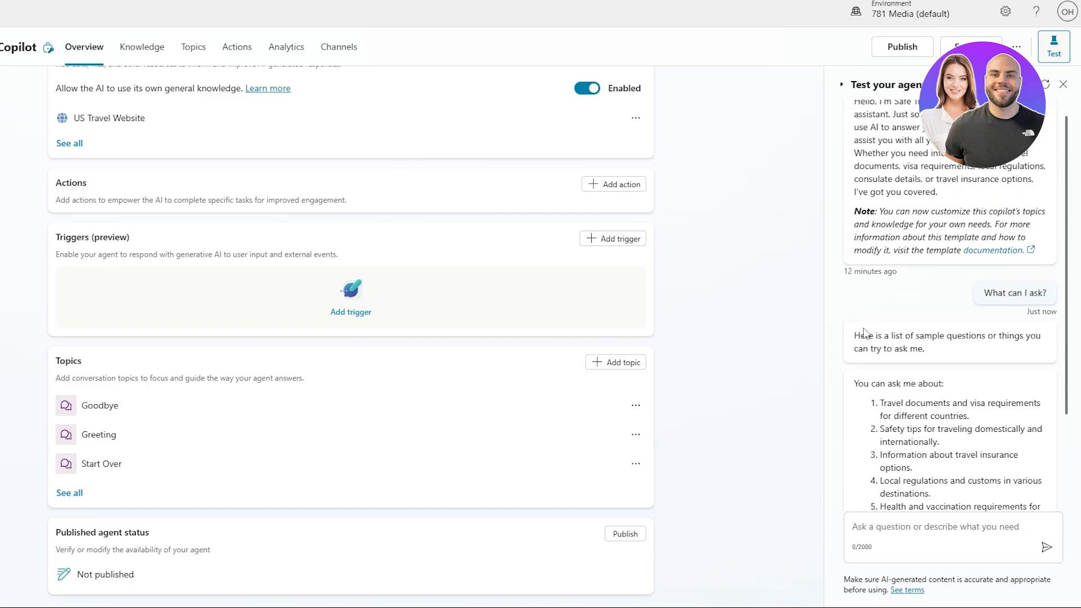
drag(854, 342, 924, 349)
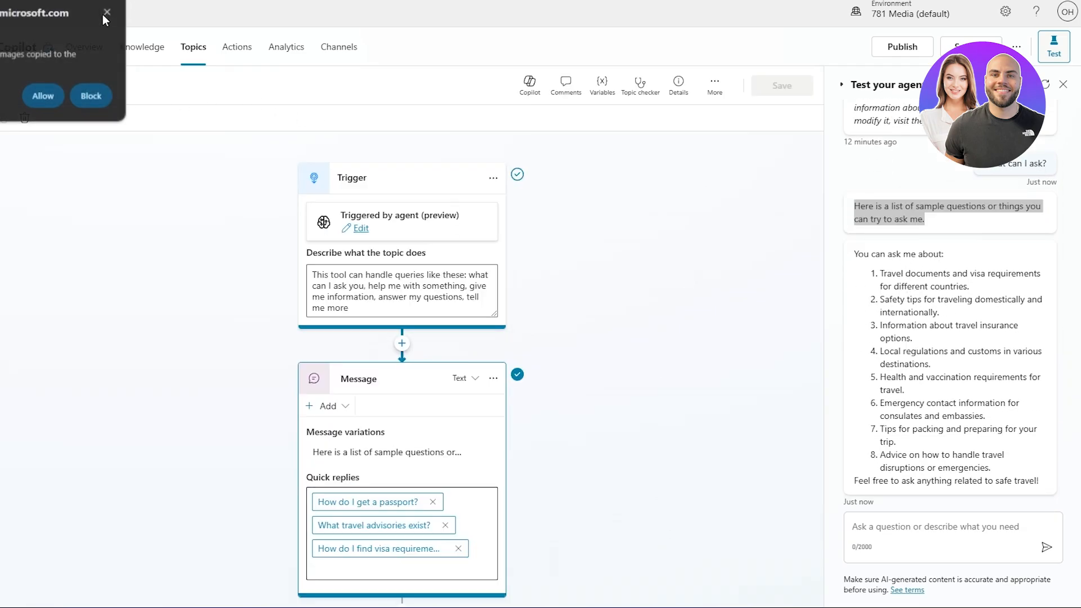
Dismiss the clipboard permission prompt and examine the What Can I Ask topic's flow alongside the test chat reply.
click(229, 11)
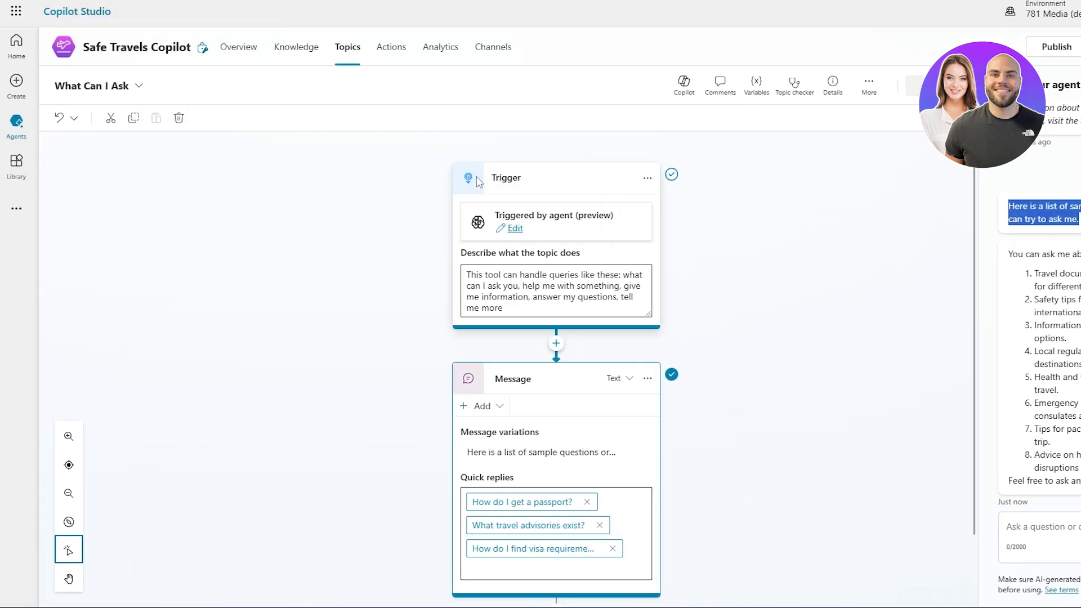
scroll(586, 315, down, 3)
scroll(574, 332, up, 3)
scroll(555, 388, down, 1)
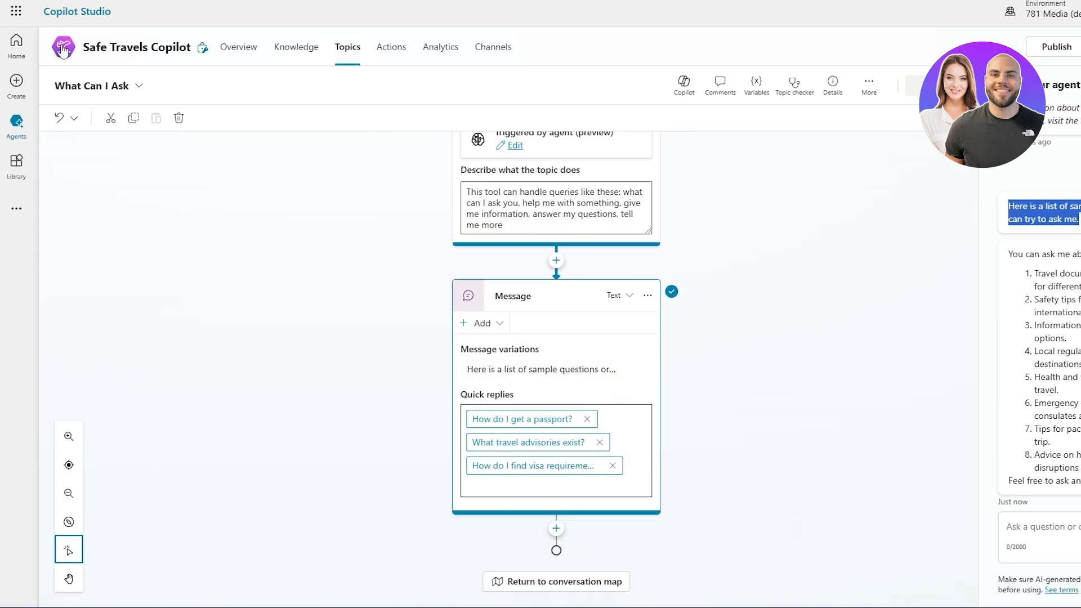
click(1066, 284)
drag(1013, 255, 953, 274)
click(1042, 282)
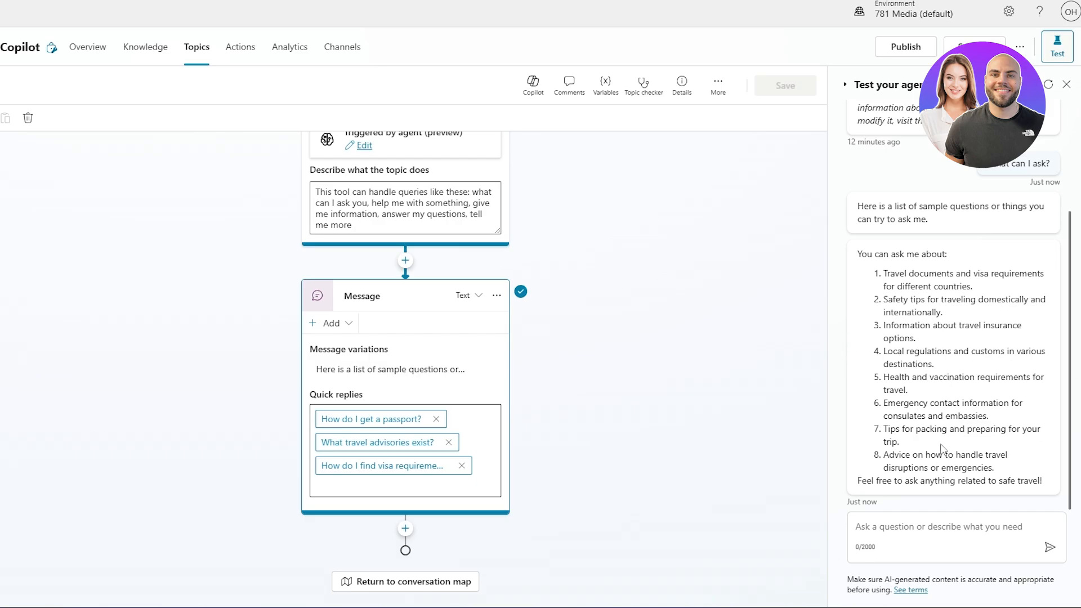
Review the agent's overview sections, its list of knowledge sources and its list of topics.
click(87, 47)
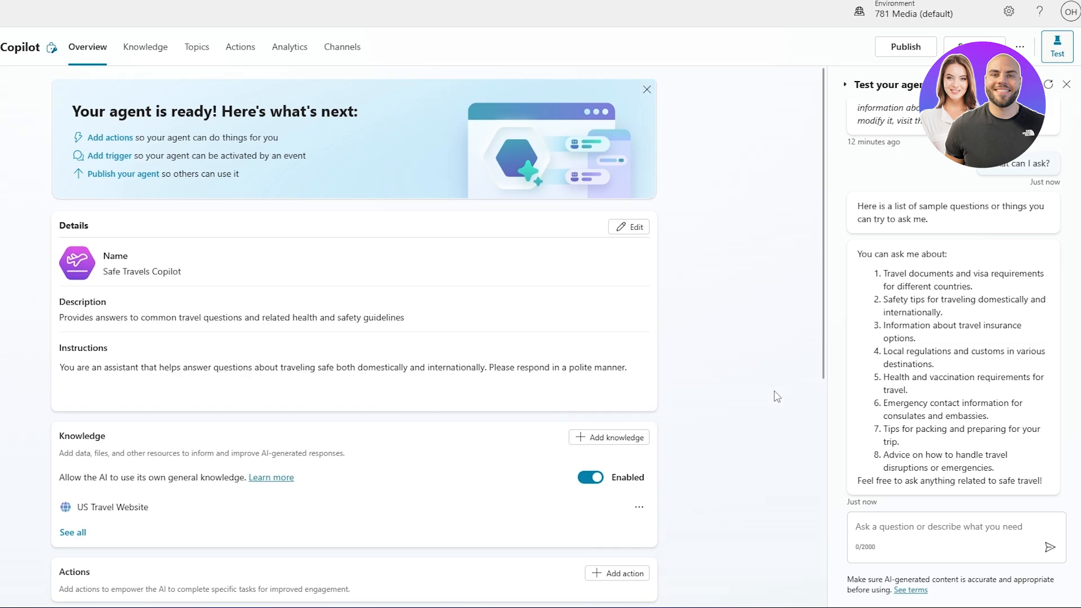
scroll(776, 397, down, 7)
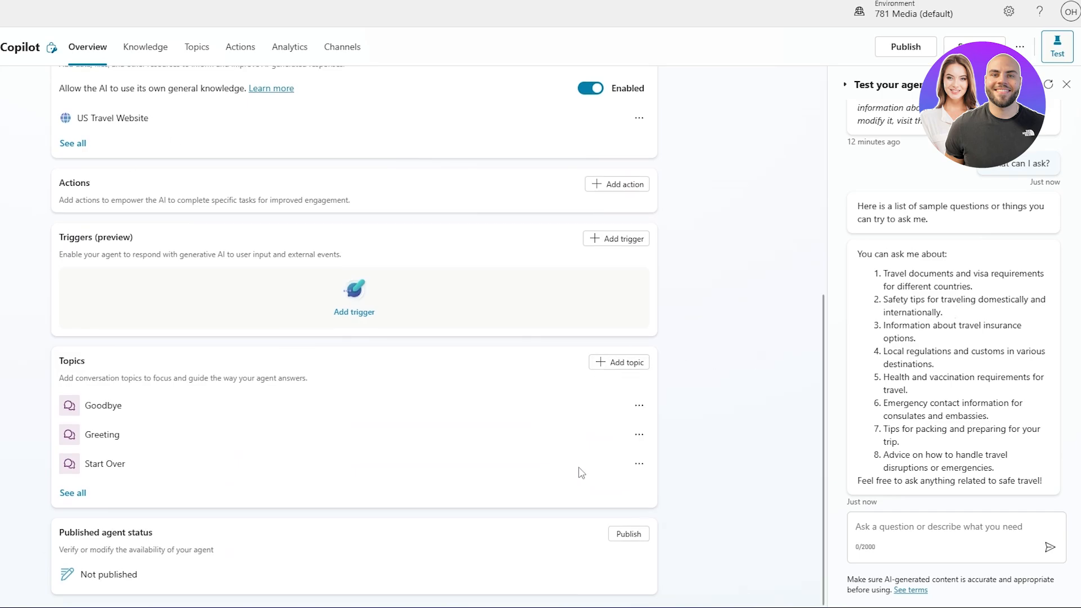
scroll(553, 270, up, 7)
scroll(555, 569, down, 7)
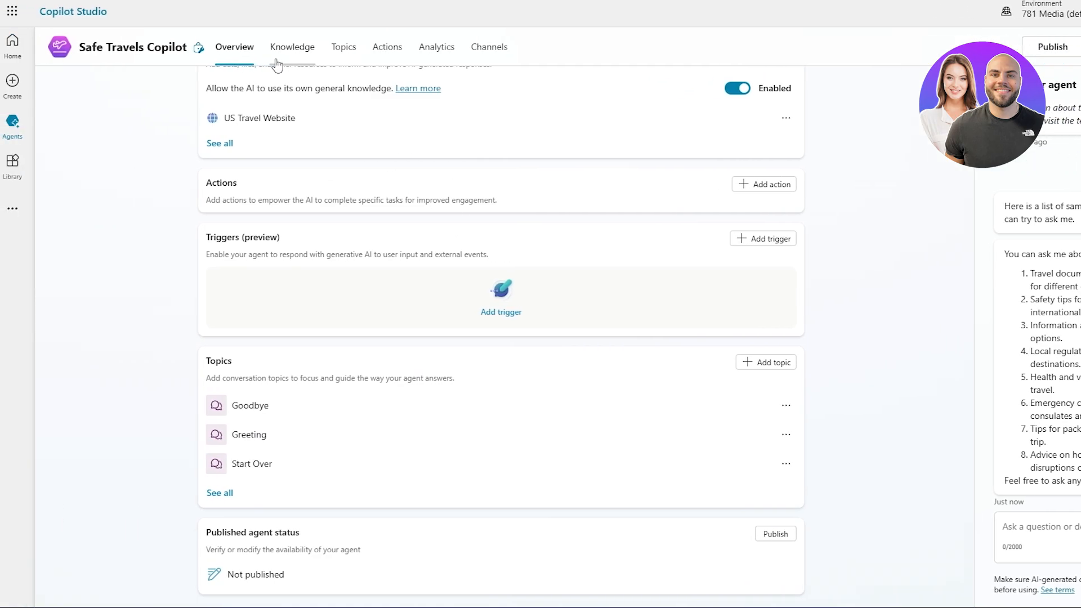
click(277, 62)
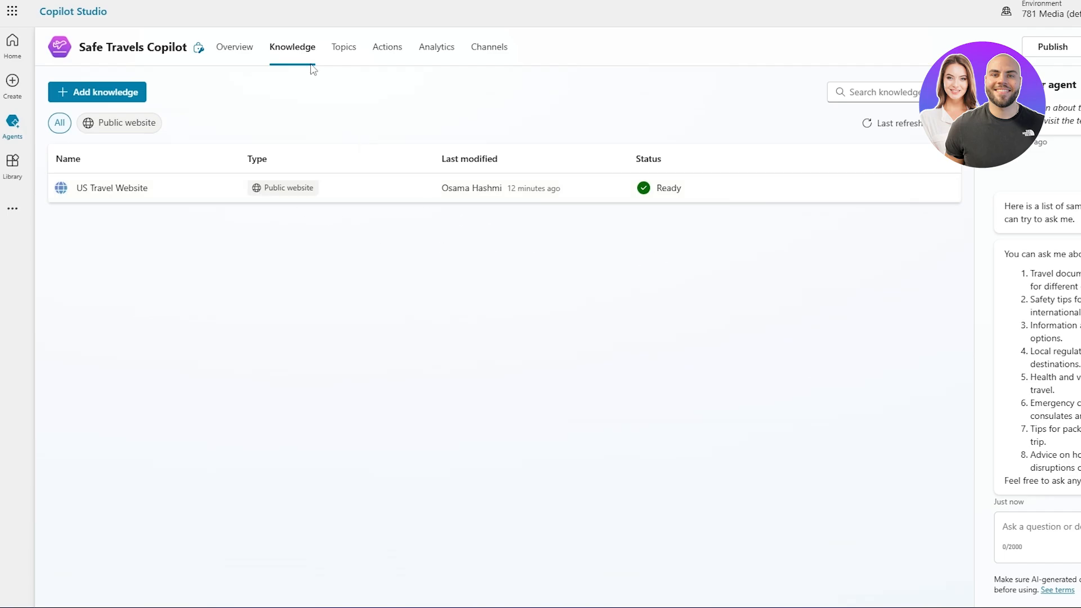
click(343, 47)
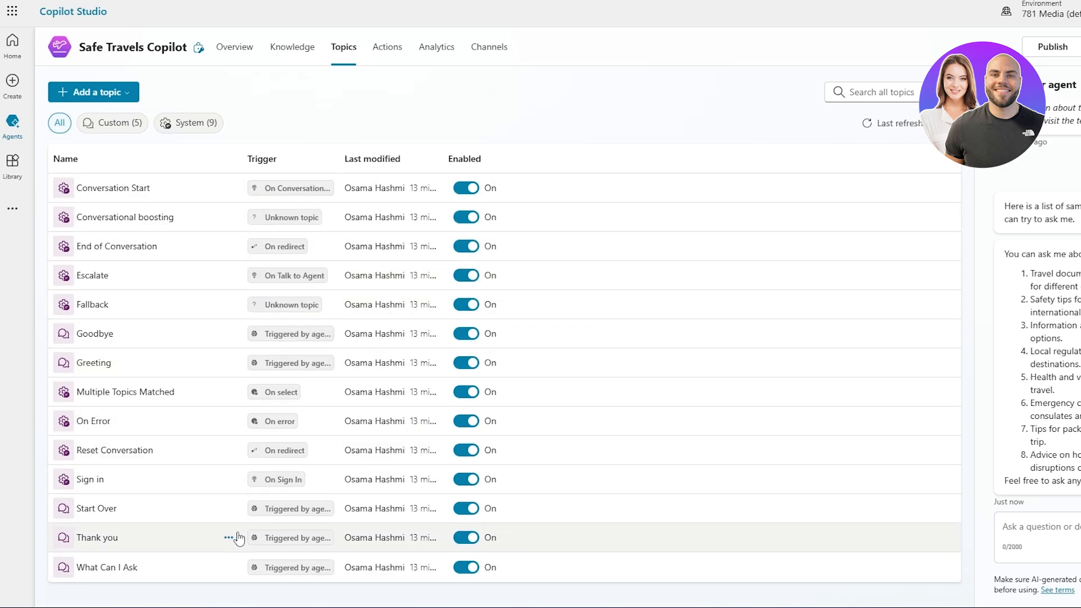
Browse the actions that can be added to the agent and cancel without choosing one.
click(389, 66)
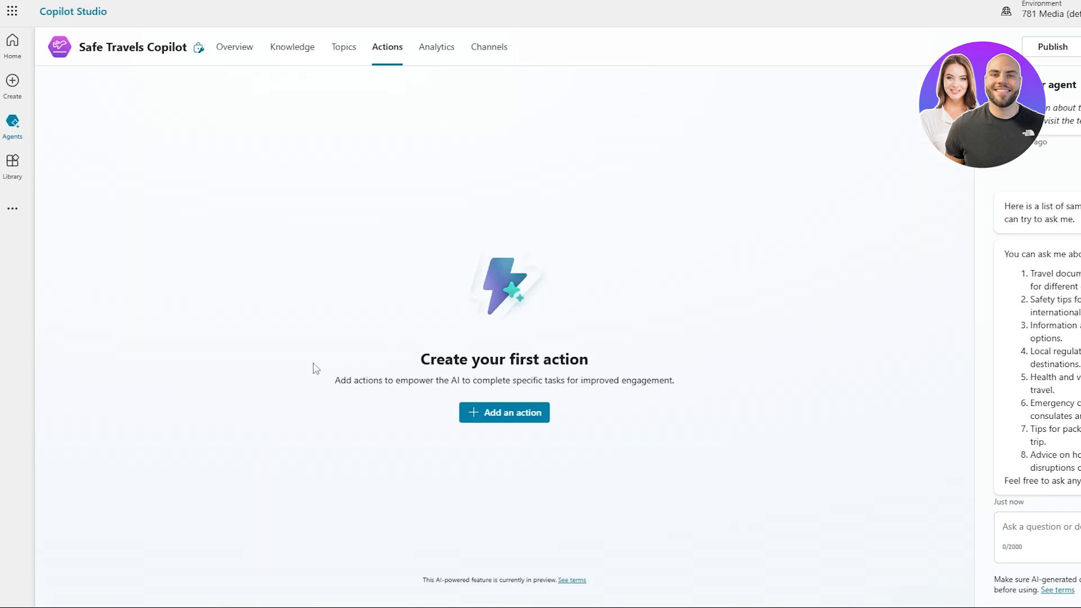
drag(338, 380, 598, 419)
click(526, 417)
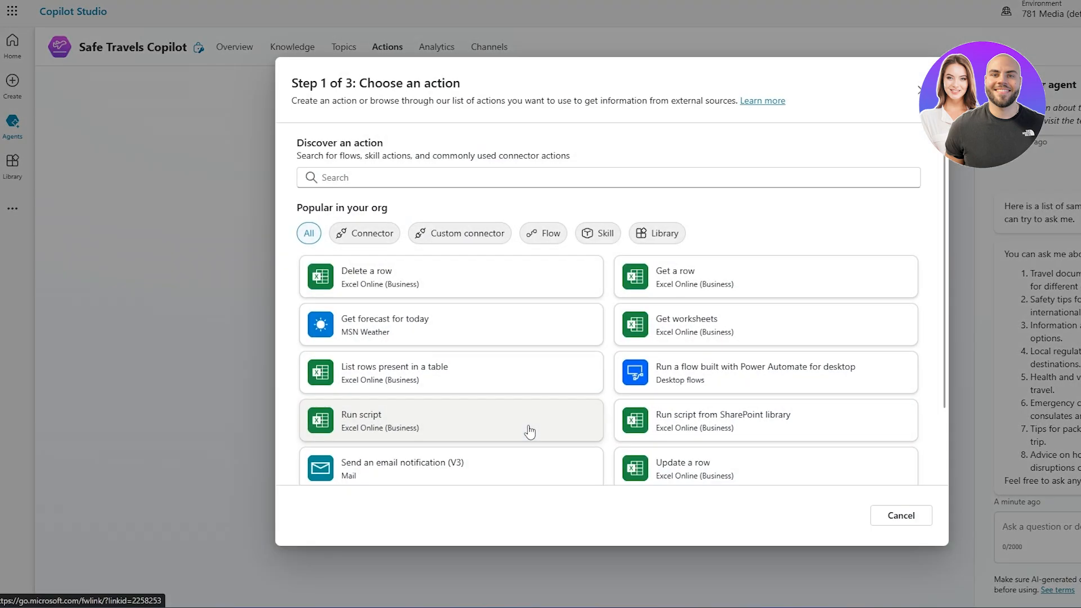
scroll(489, 363, down, 2)
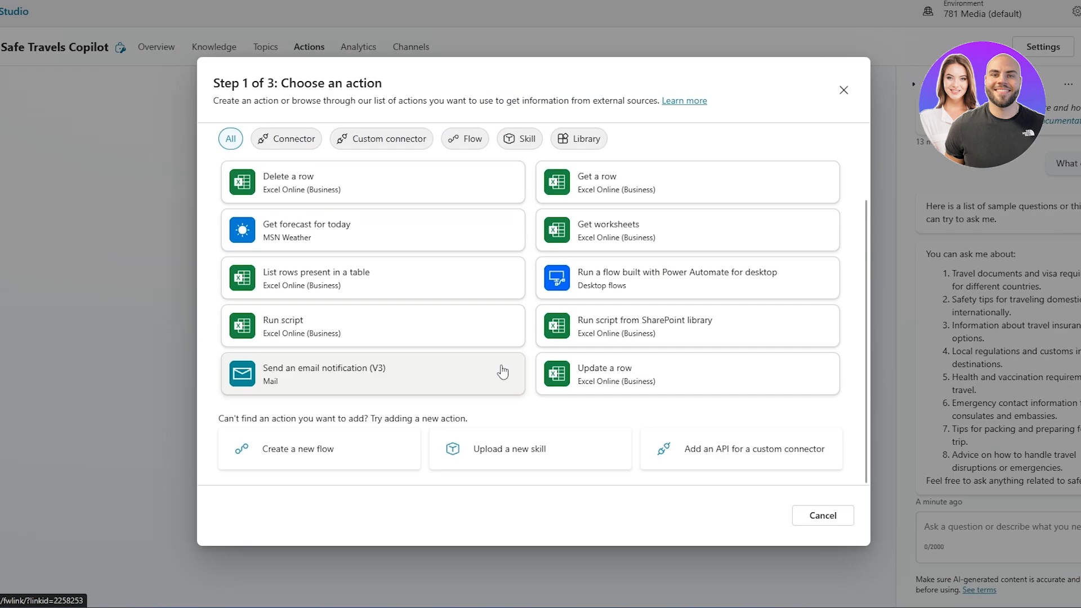
scroll(571, 307, up, 2)
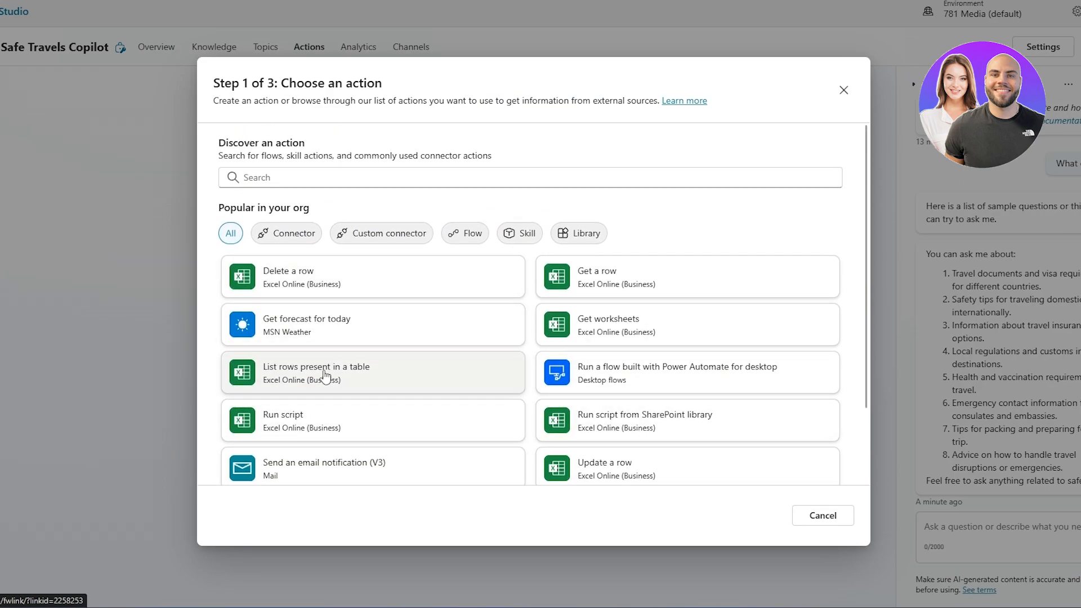
click(842, 521)
Review the agent's analytics summary and the channels it can be connected to.
click(370, 51)
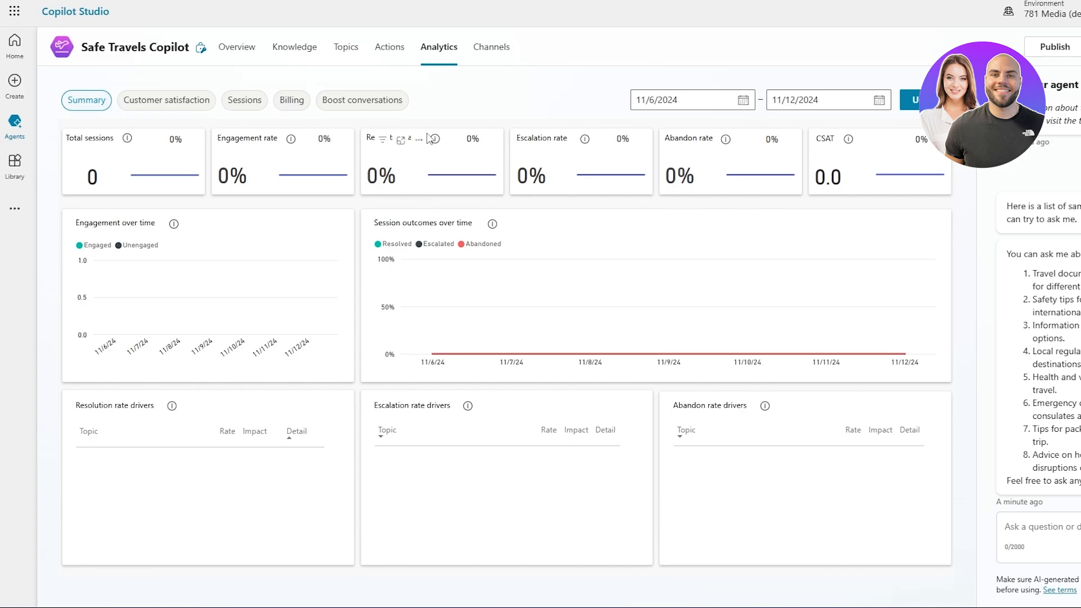
click(488, 51)
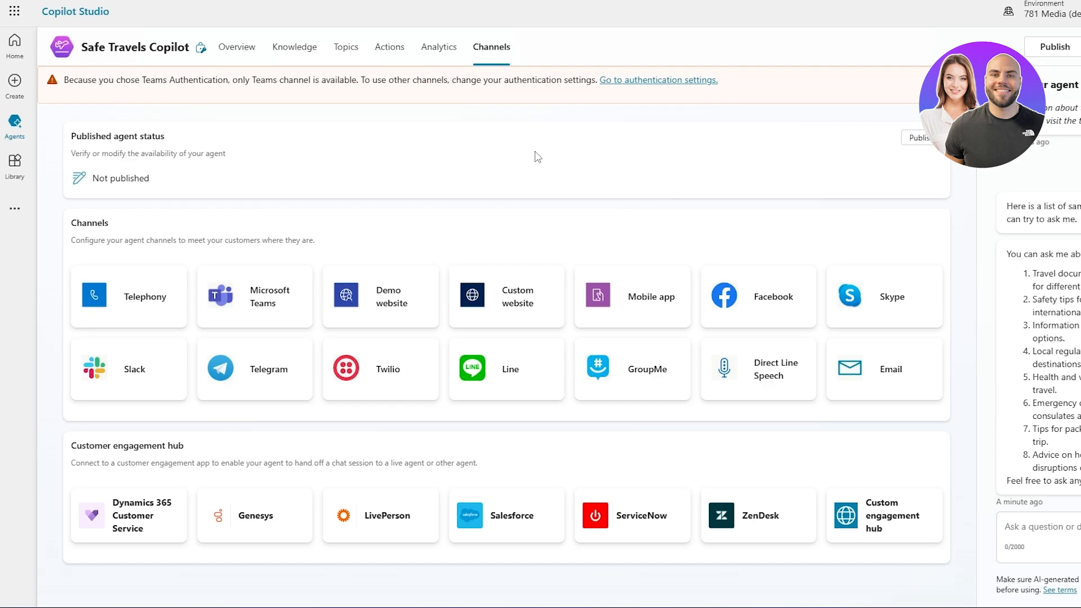
Open the agent's publish confirmation from the overview, read what publishing does, and cancel without publishing.
click(233, 47)
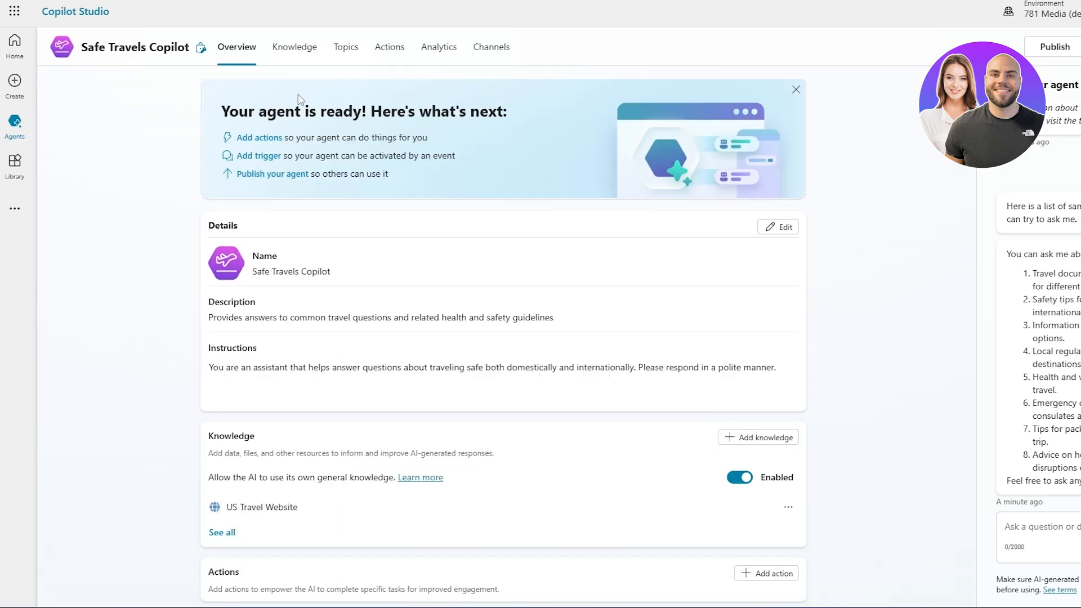
scroll(652, 352, down, 7)
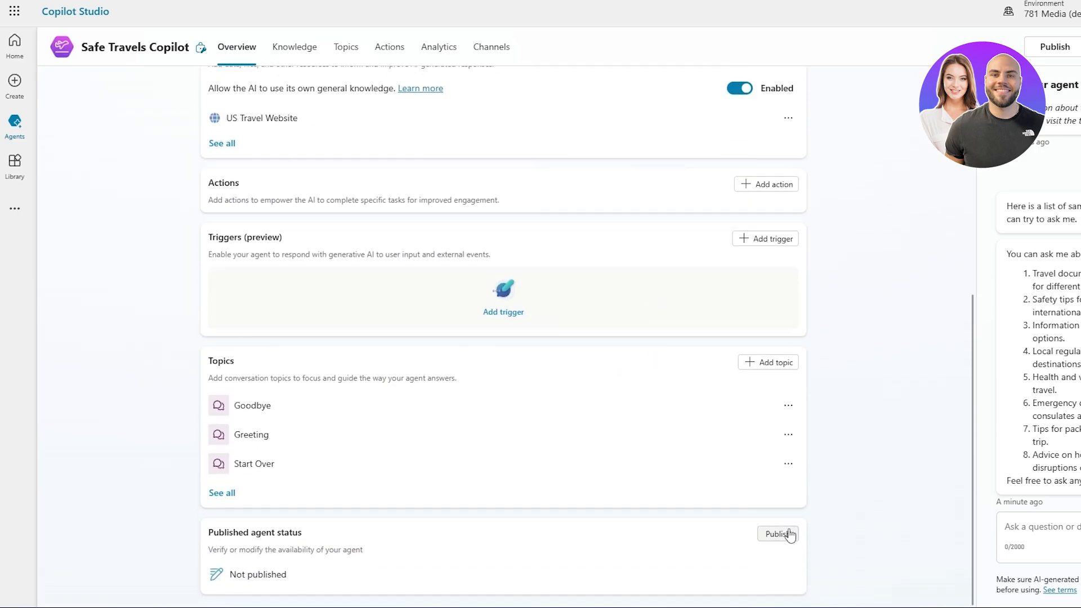
click(789, 533)
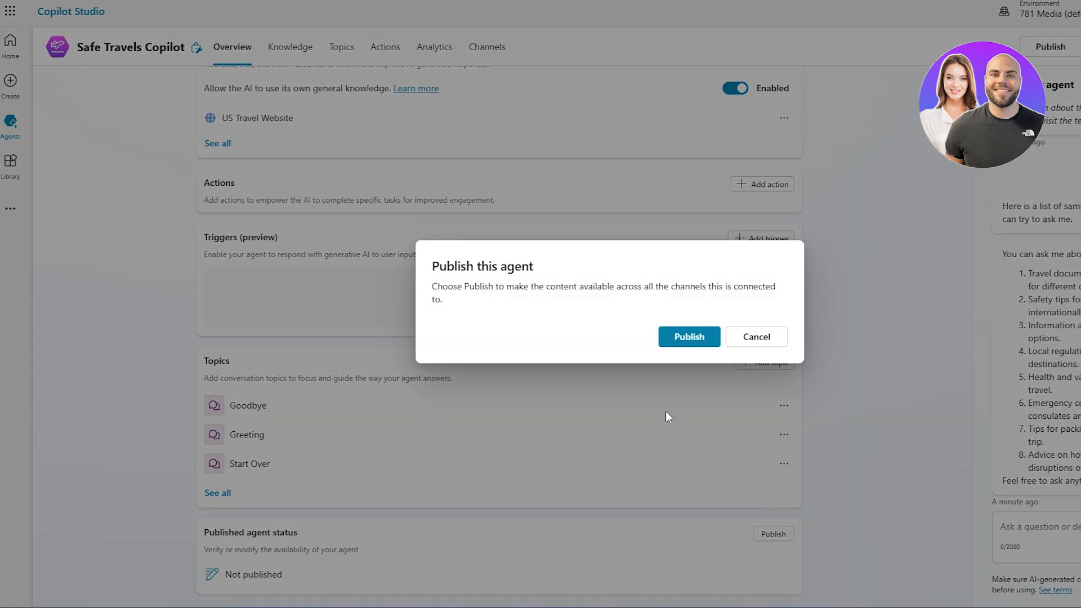
drag(422, 291, 708, 290)
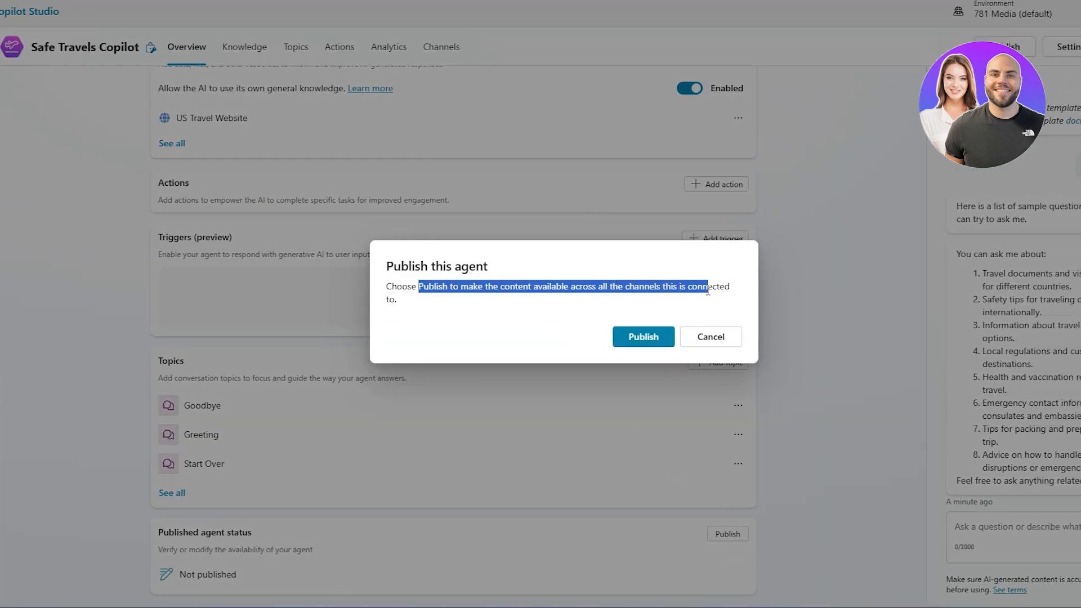
click(521, 291)
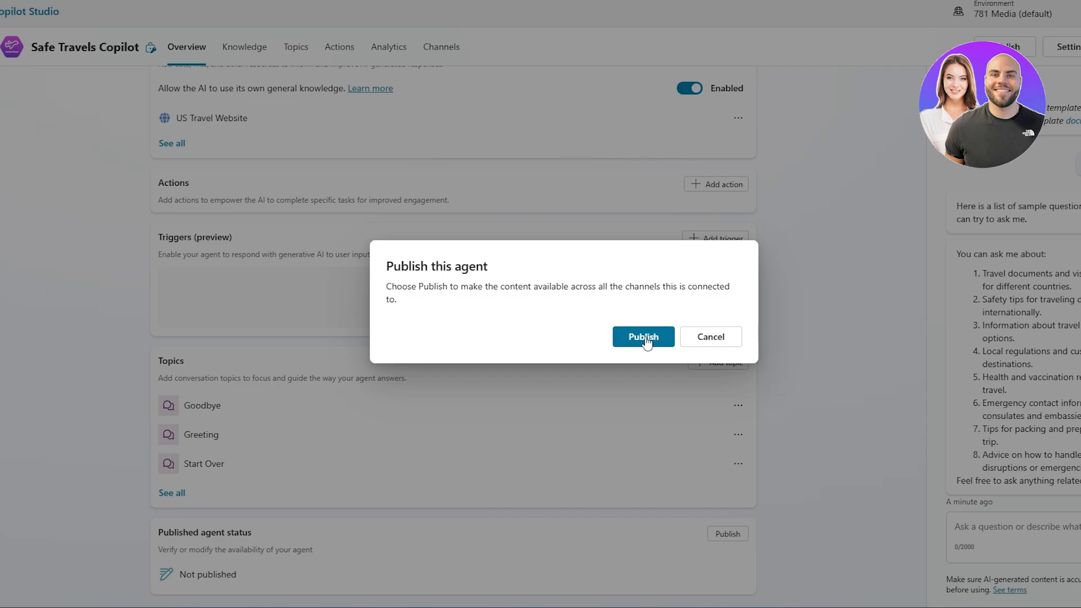
click(698, 337)
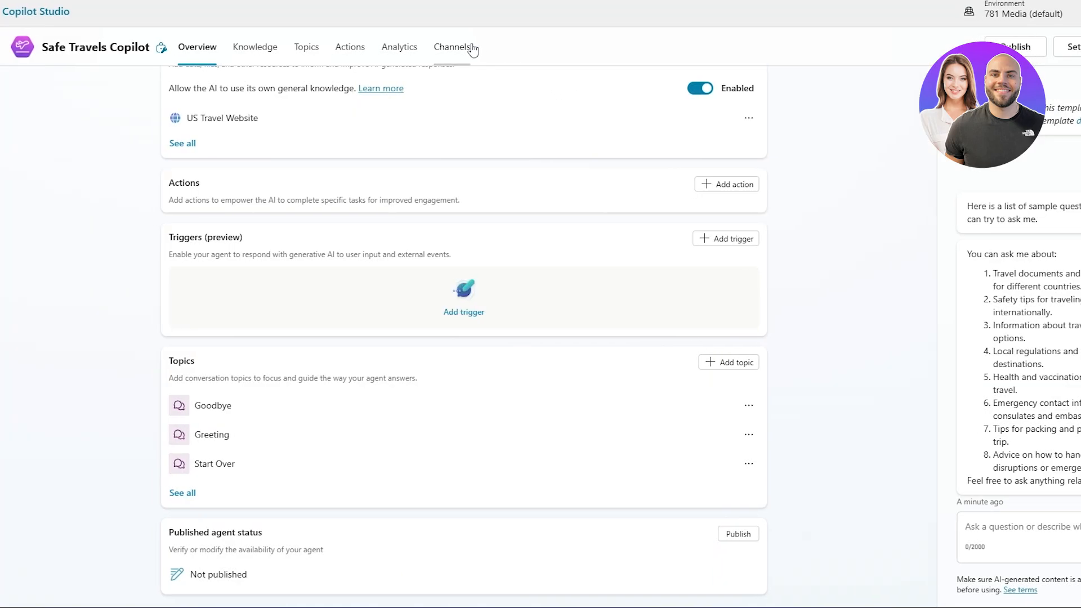
Check the publishing status and available channels once more, and return to the agent's overview.
click(459, 48)
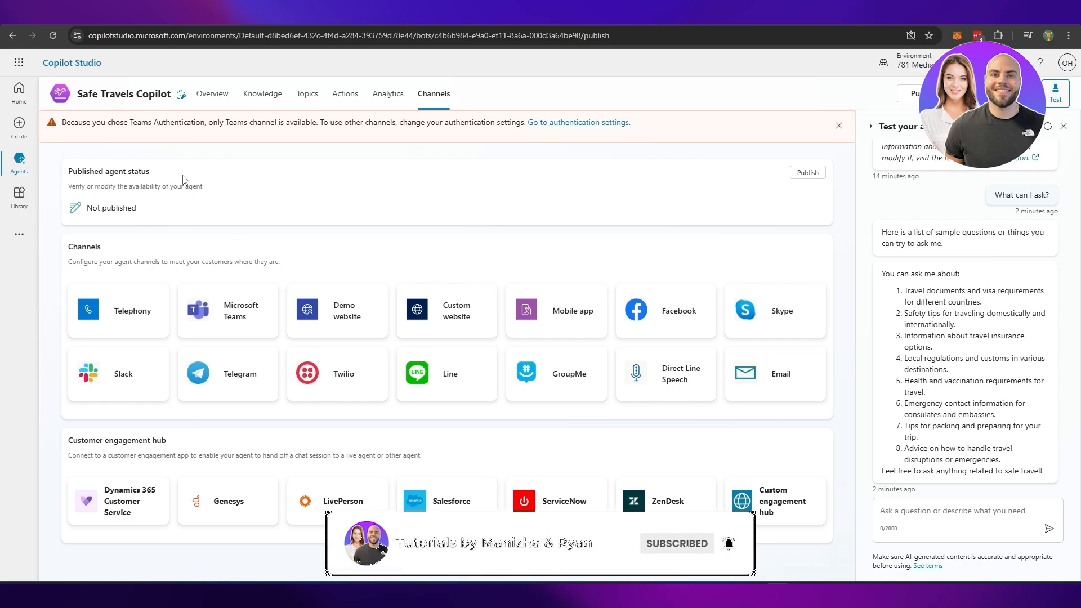
click(201, 91)
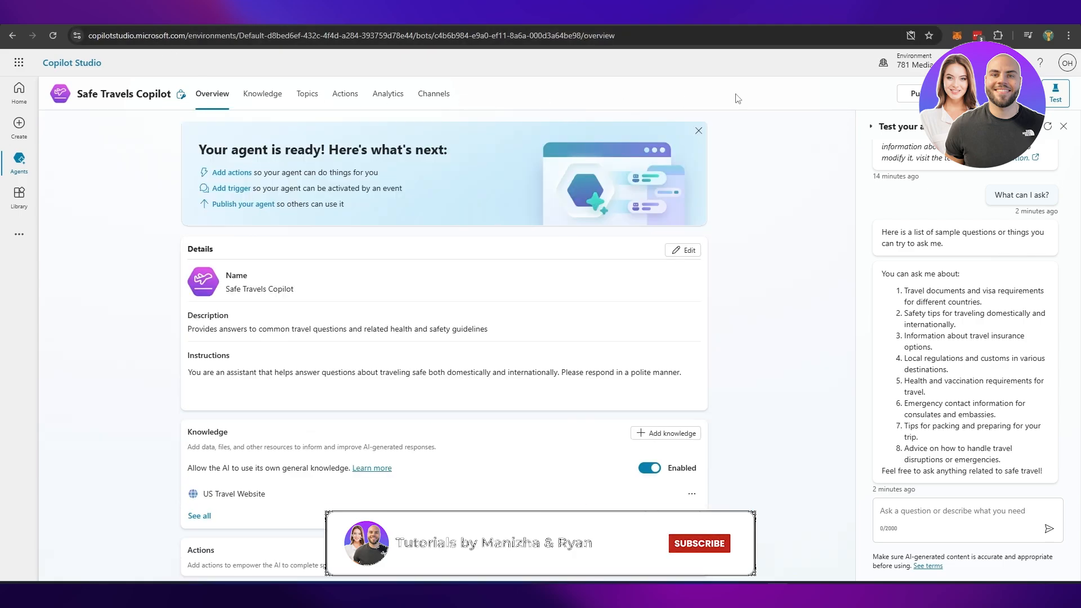